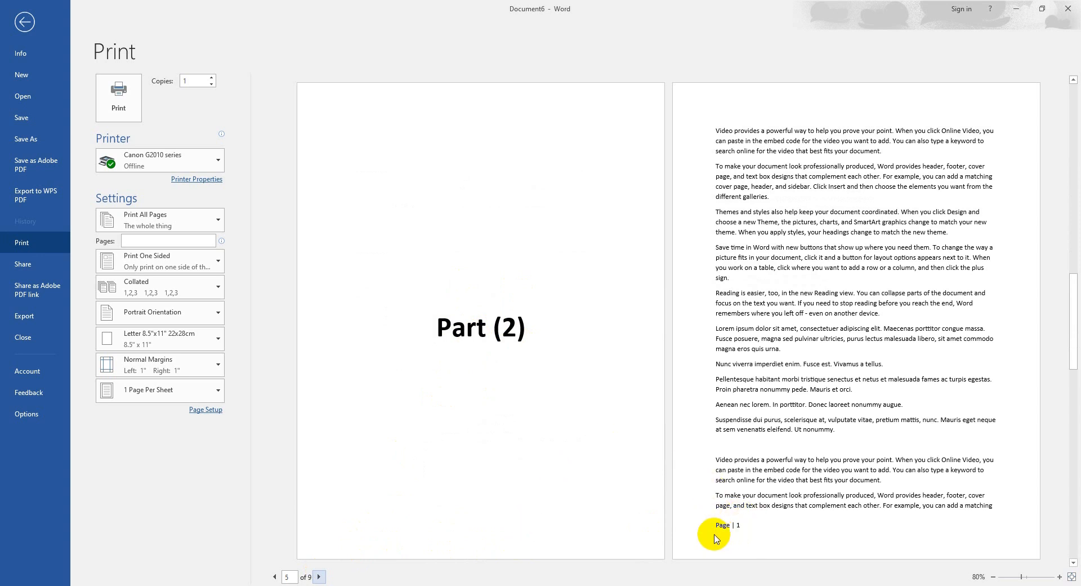
Page through the remaining print preview pages to examine the page numbering after the "Part (2)" title page
click(320, 576)
click(320, 576)
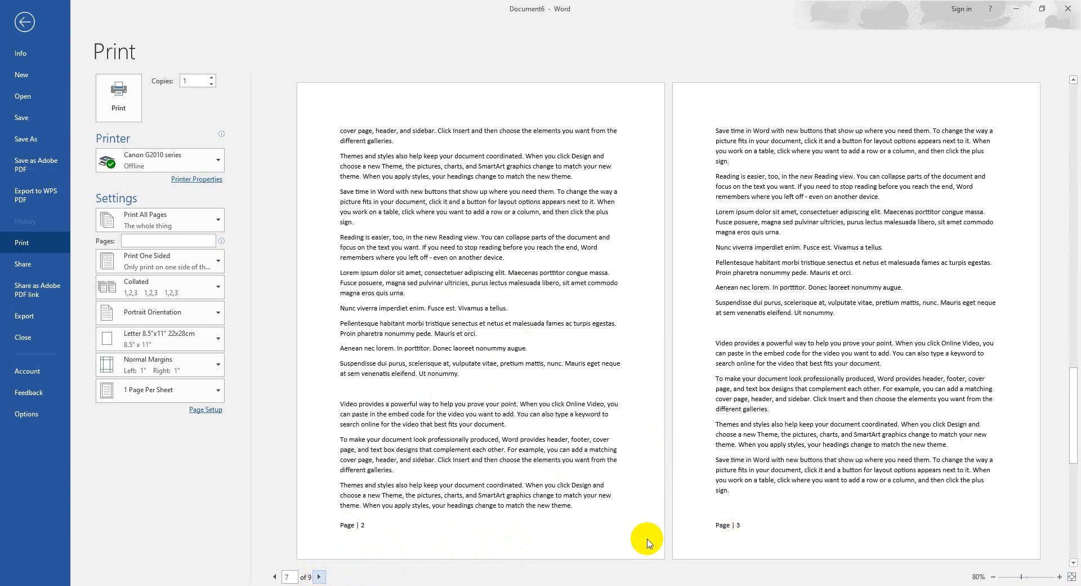
click(319, 576)
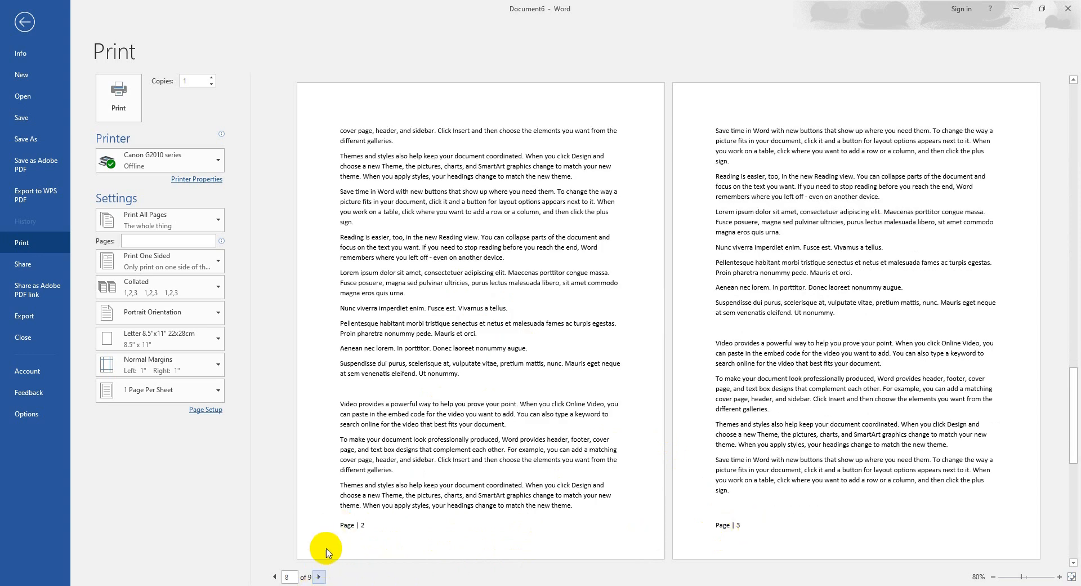
click(318, 576)
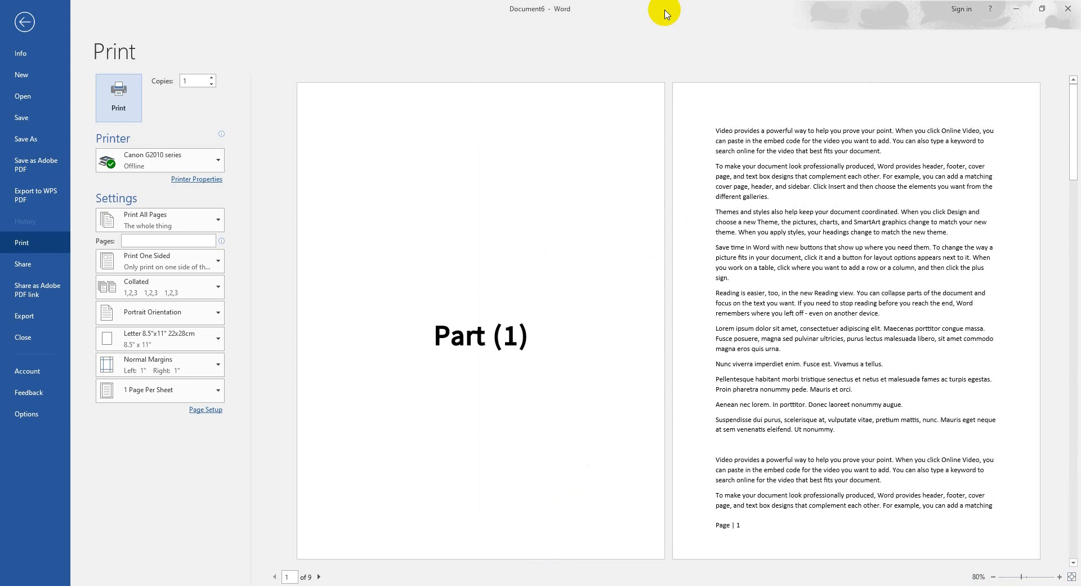
Create a new blank document and enter the title "Part(1)" on its first page
click(33, 74)
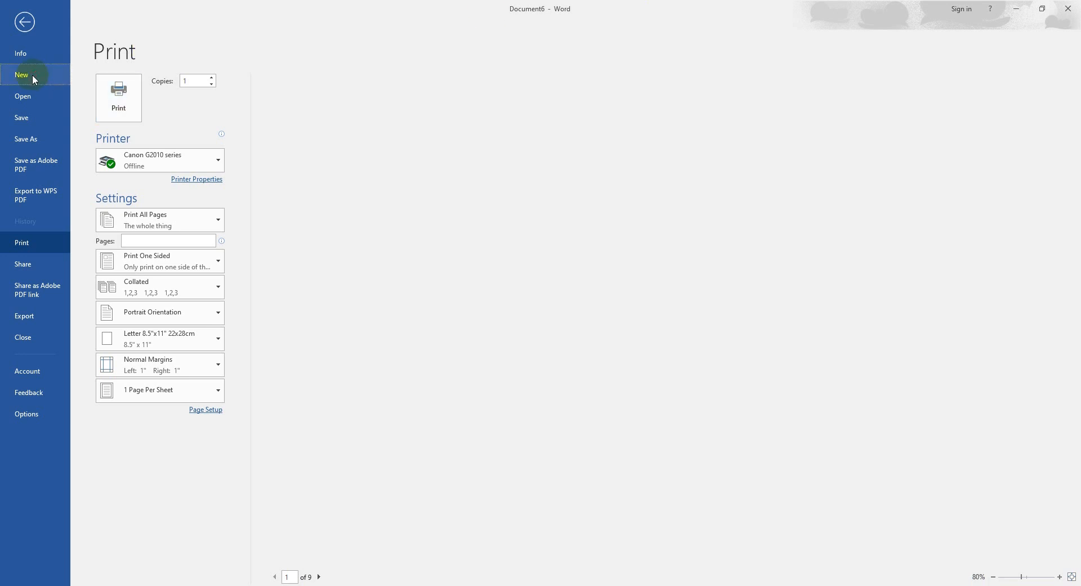
click(163, 207)
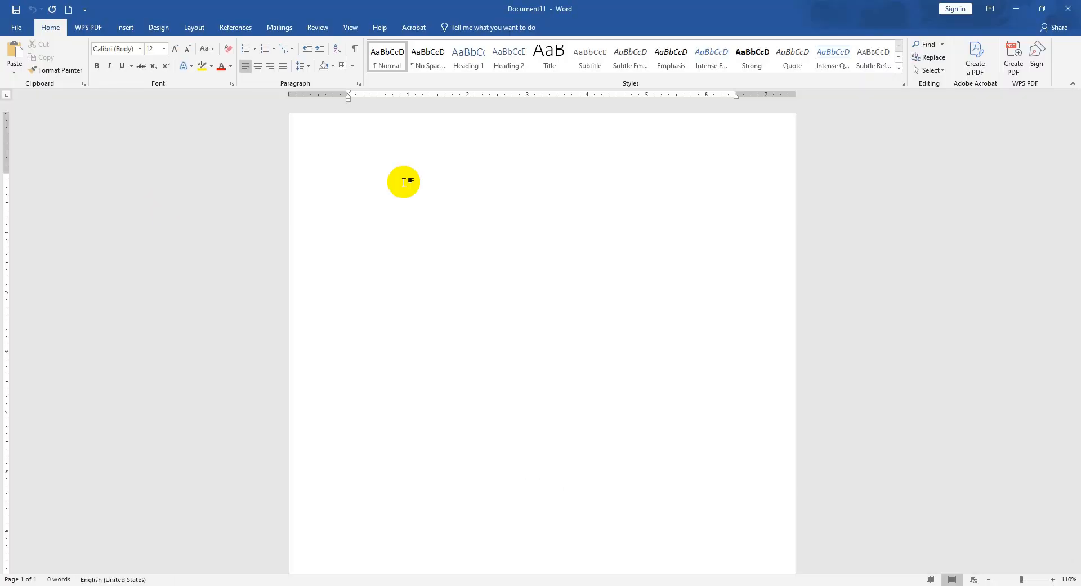
text(Part(1))
Insert a Next Page section break after the "Part(1)" title
click(193, 28)
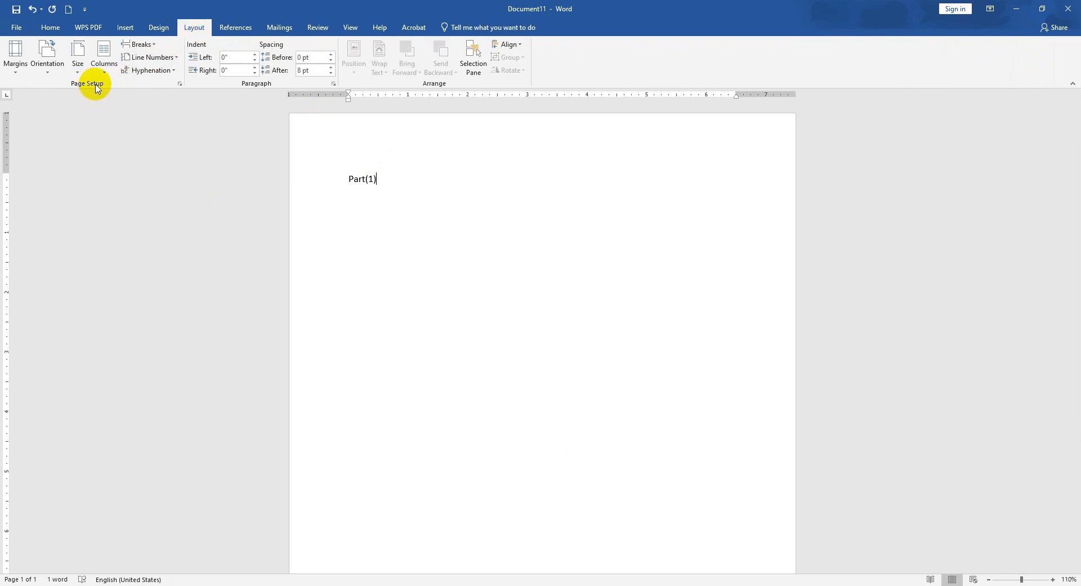
click(156, 49)
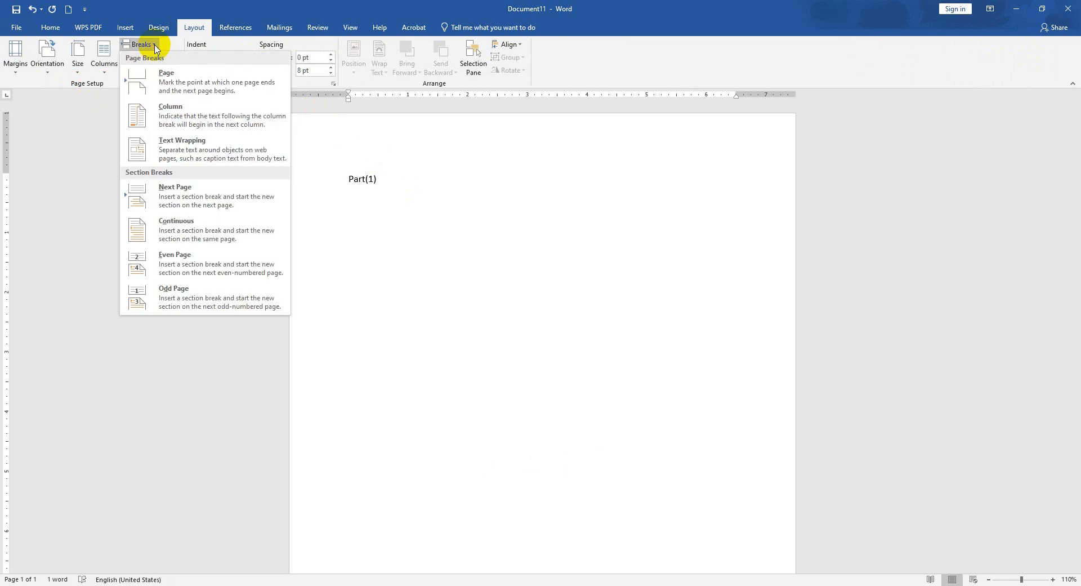
click(180, 200)
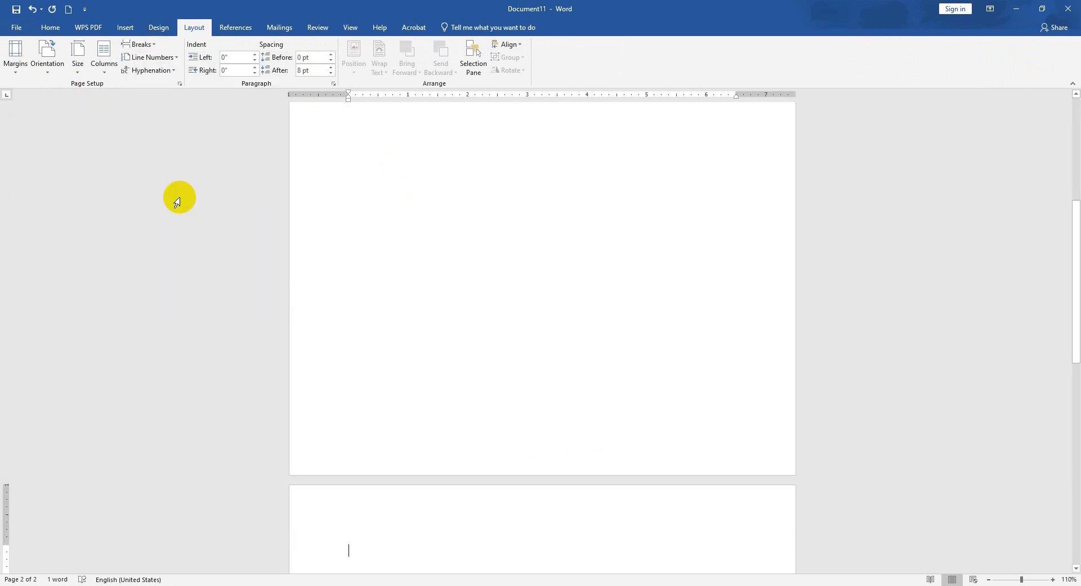
Fill the section after "Part(1)" with the sample body text and insert a Next Page section break at its end
scroll(463, 354, down, 5)
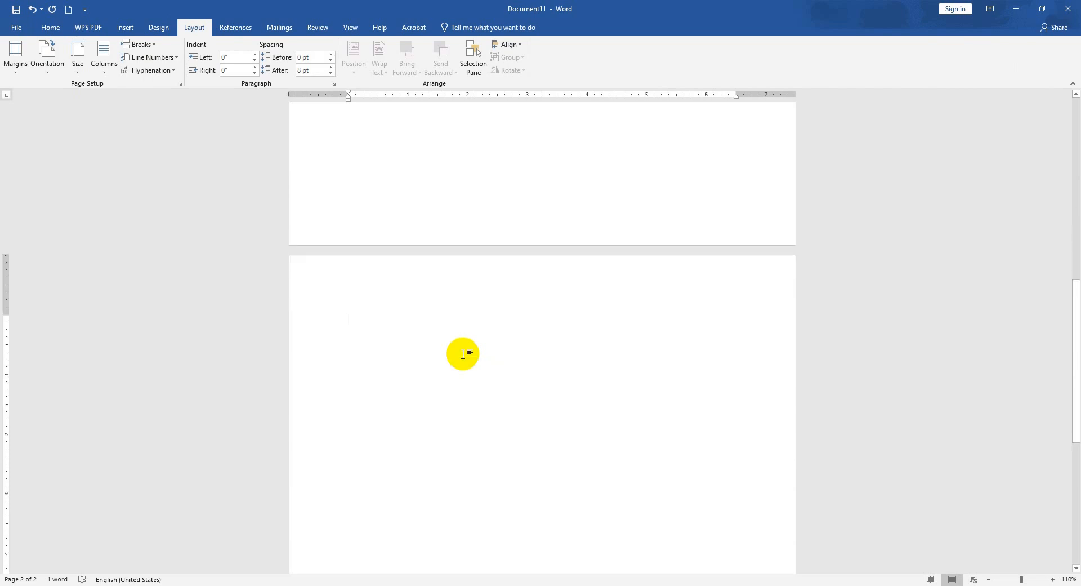
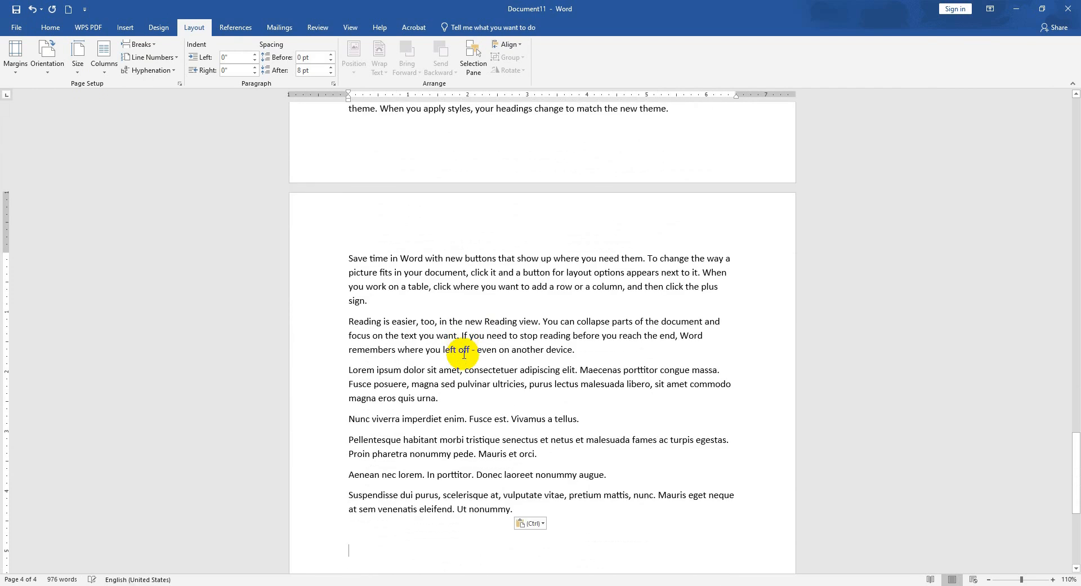
scroll(462, 420, down, 3)
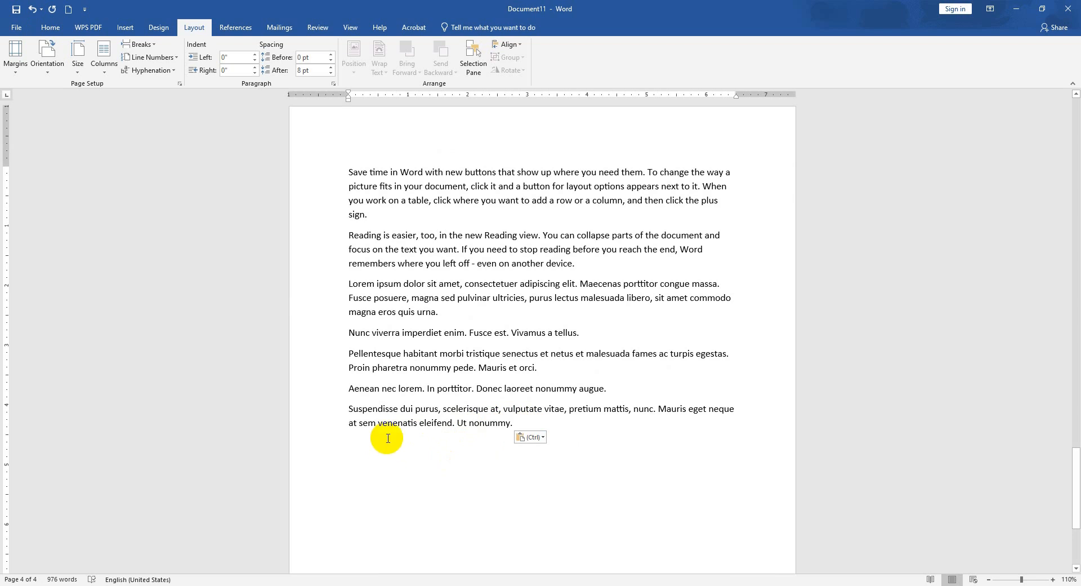
click(156, 45)
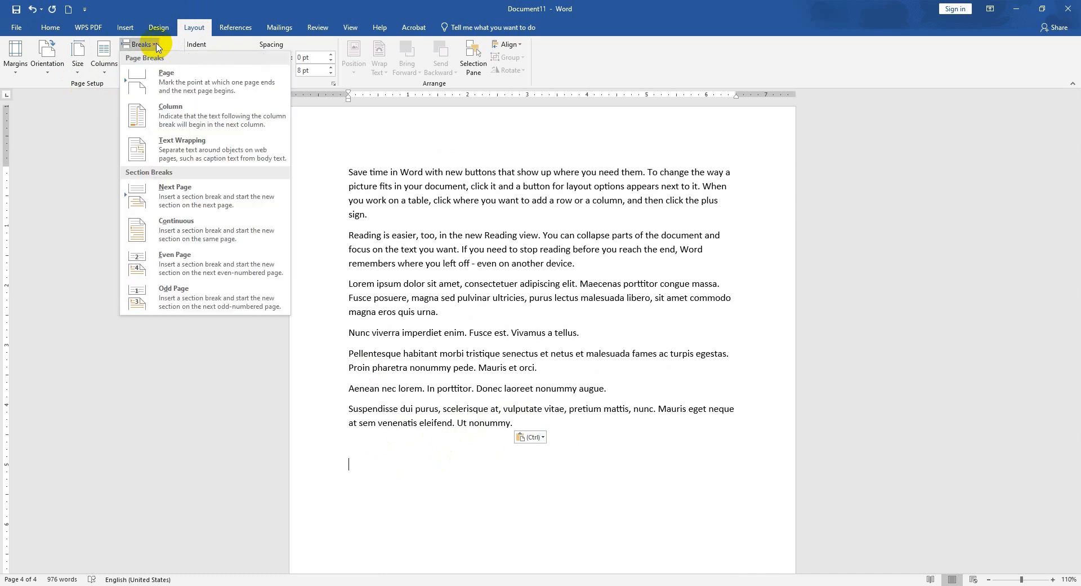
click(187, 195)
Enter the title "Part (2)" on the new page and insert a Next Page section break after it
scroll(437, 435, down, 3)
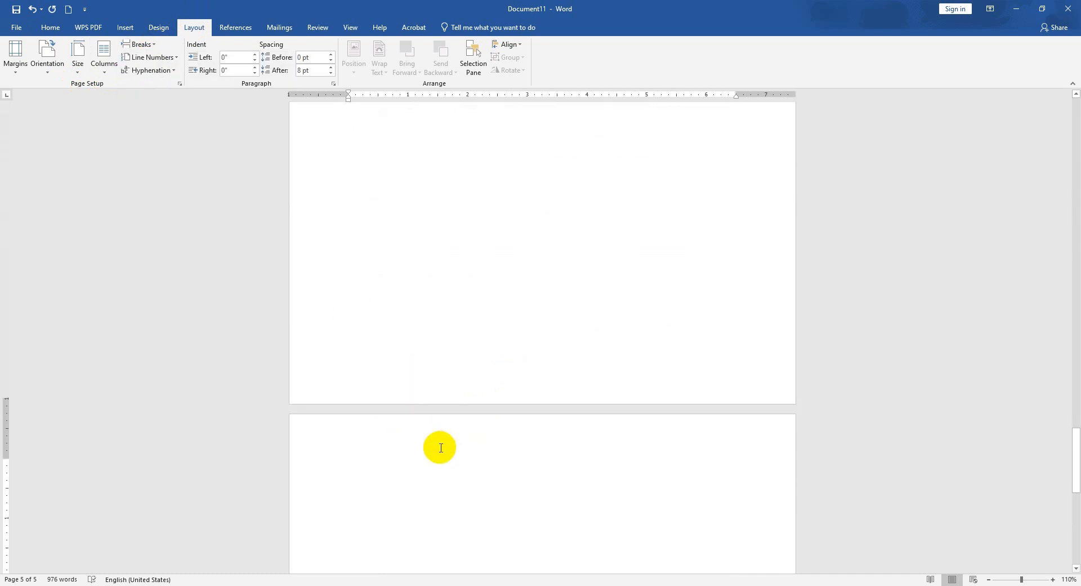
scroll(440, 448, down, 2)
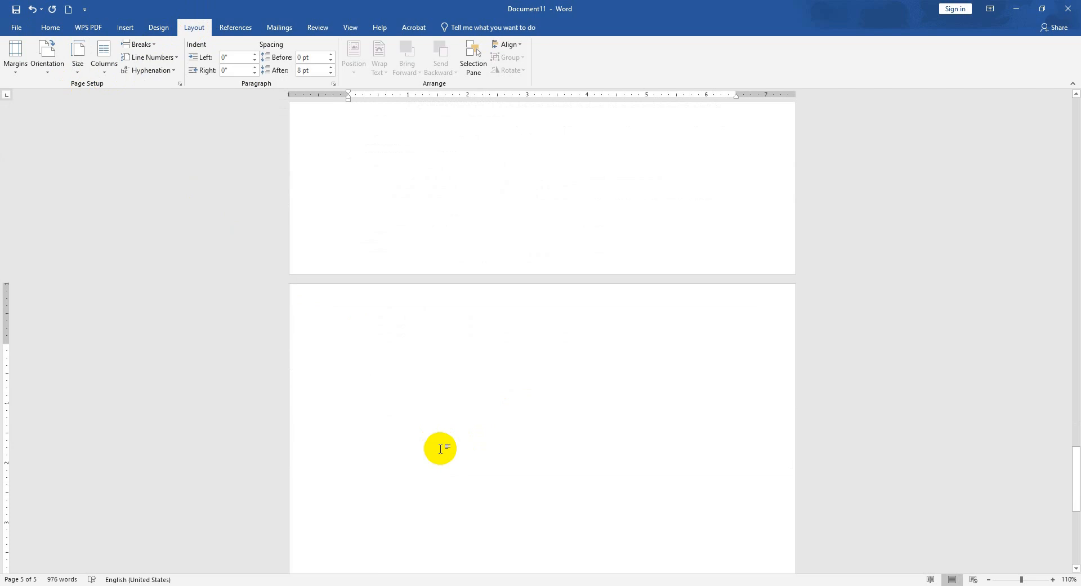
text(Part (2)
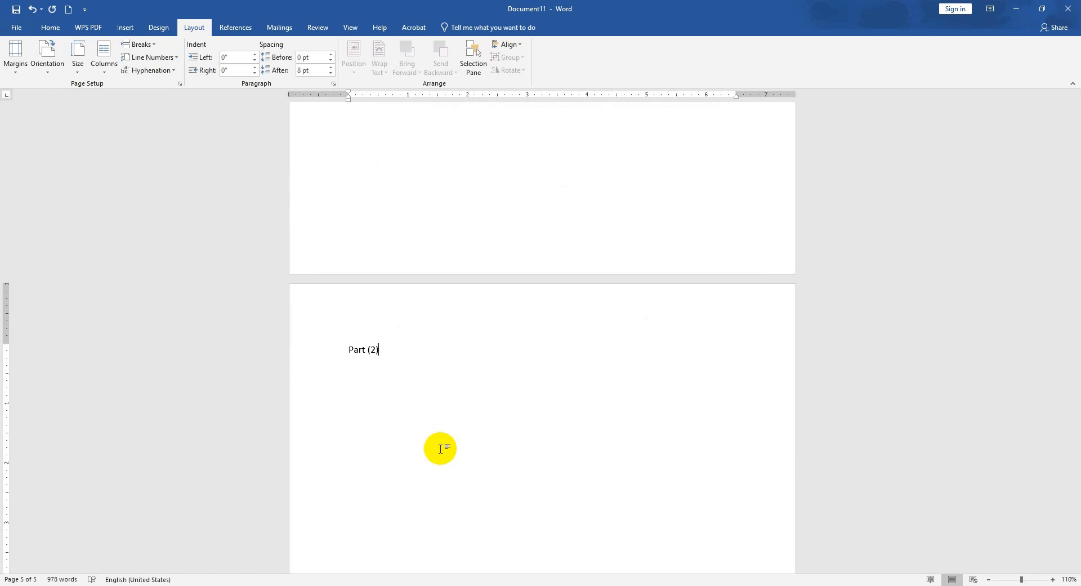
click(155, 45)
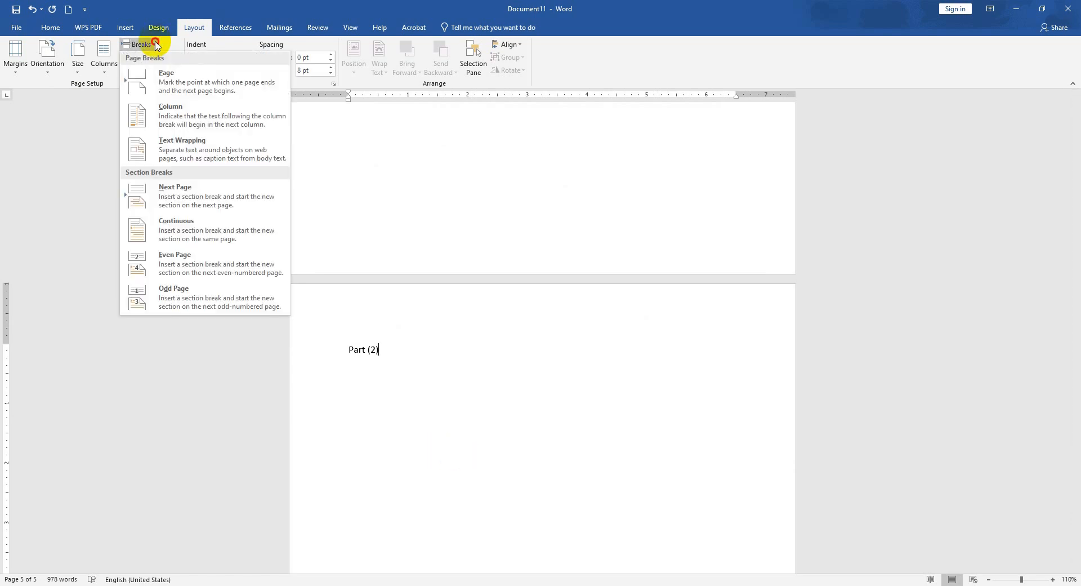
click(195, 194)
scroll(382, 369, down, 2)
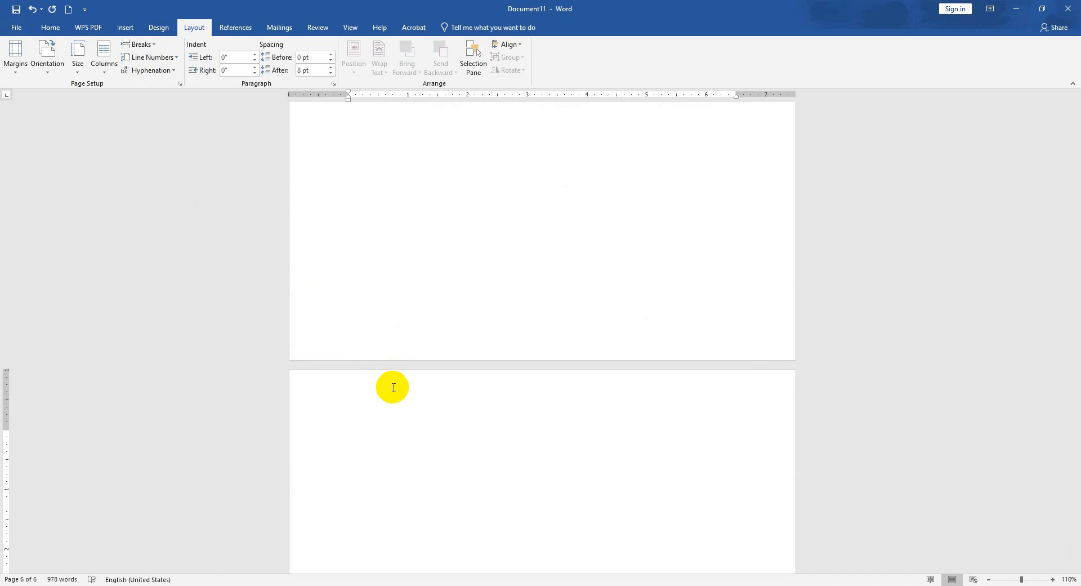
Paste several copies of the sample body text into the section following the "Part (2)" title
key(ctrl+v)
key(ctrl+v)
key(ctrl+v)
key(ctrl+v)
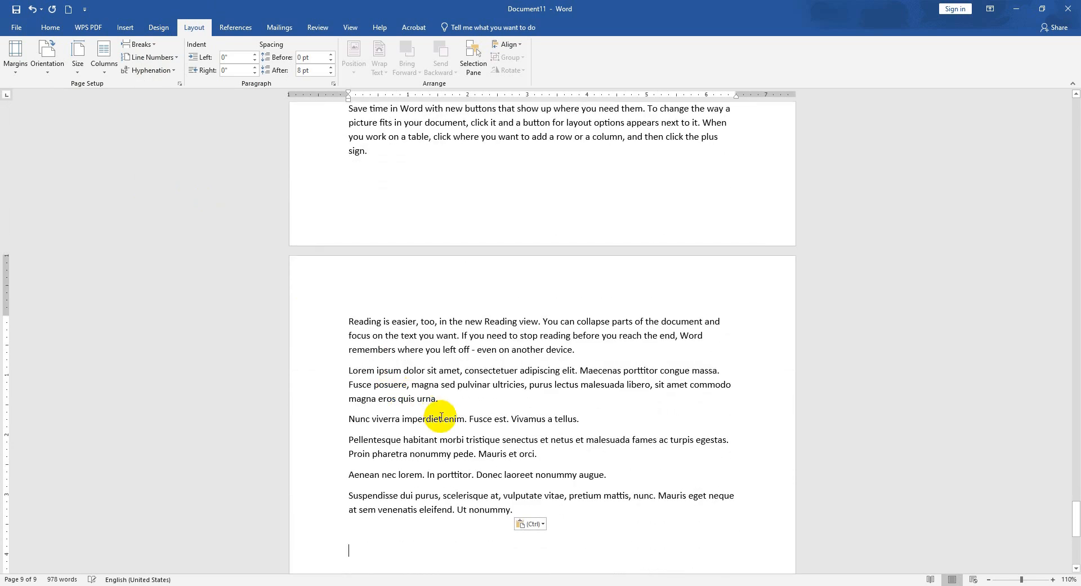
key(ctrl+v)
key(ctrl+v)
key(ctrl+v)
key(ctrl+v)
Format the "Part(1)" title on the first page as 48-point, bold and centred
scroll(445, 420, up, 7)
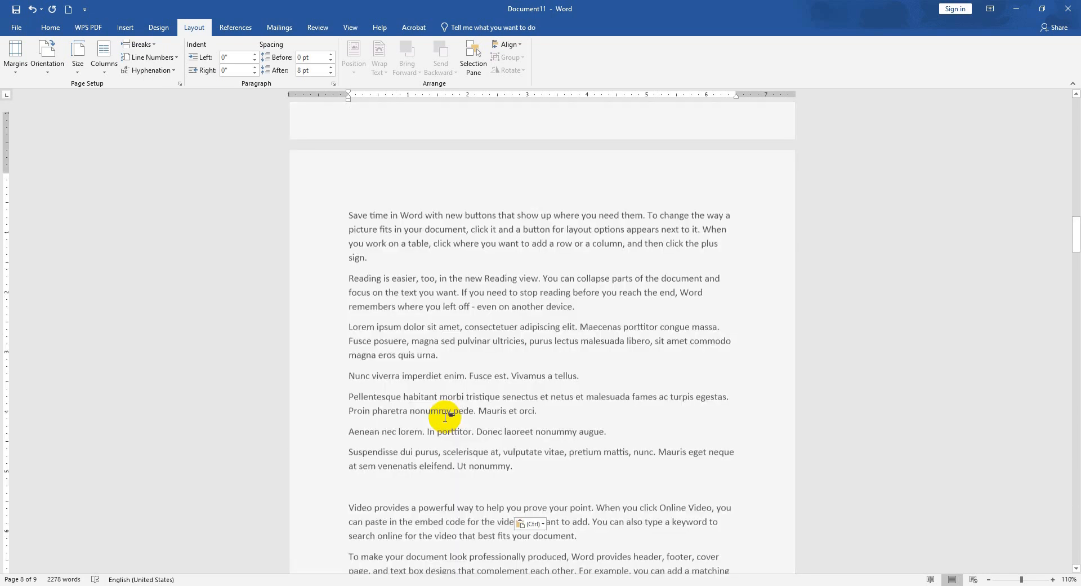
key(ctrl+Home)
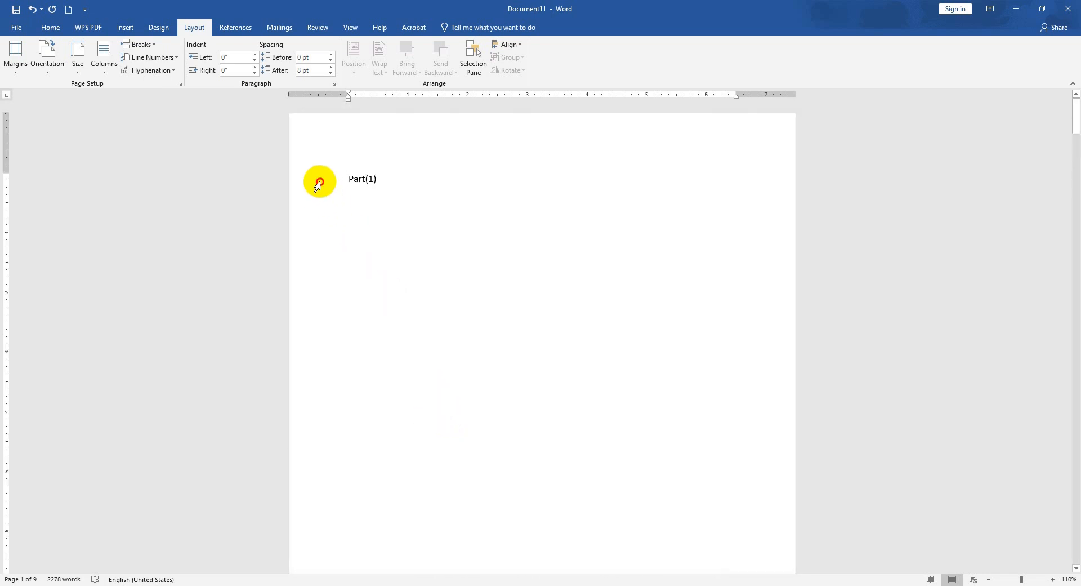
click(317, 180)
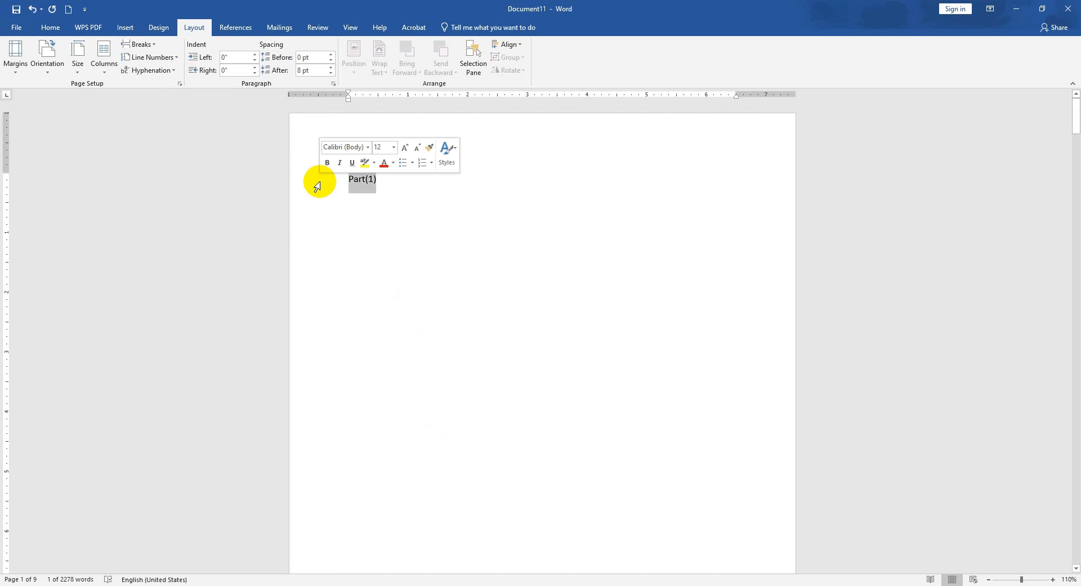
click(50, 28)
click(168, 51)
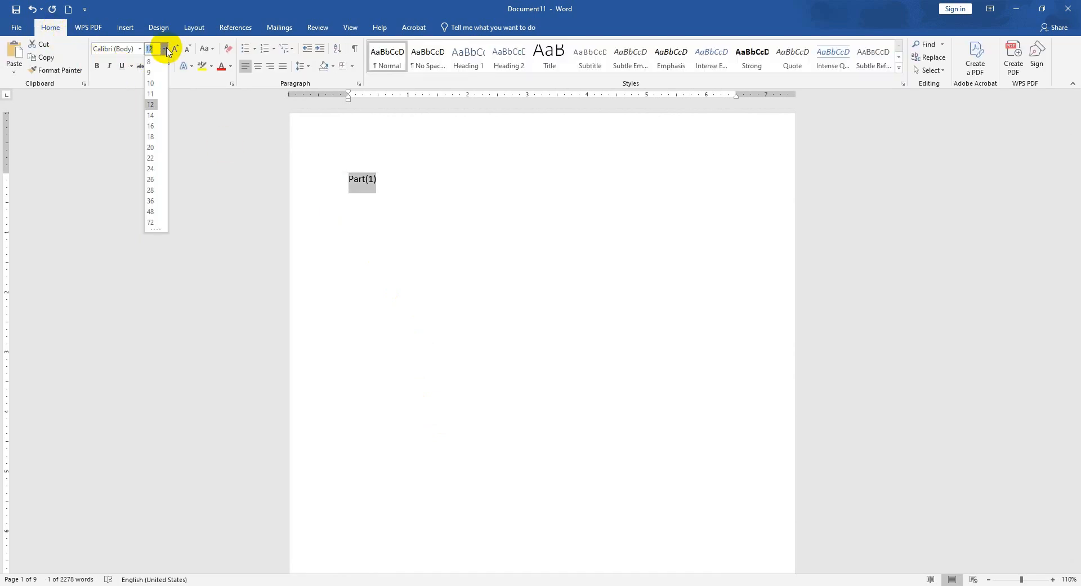
click(149, 210)
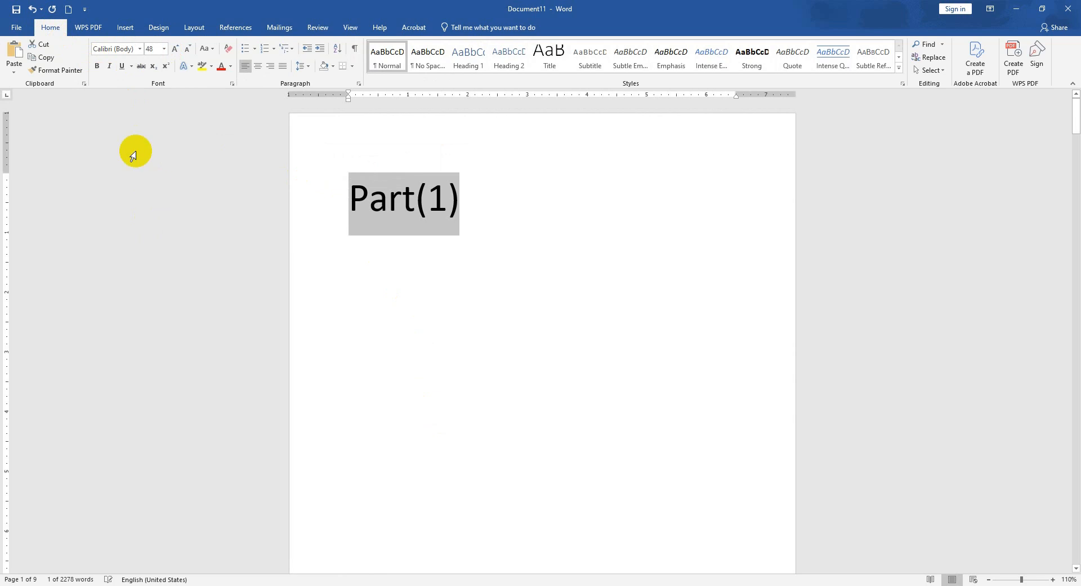
click(96, 66)
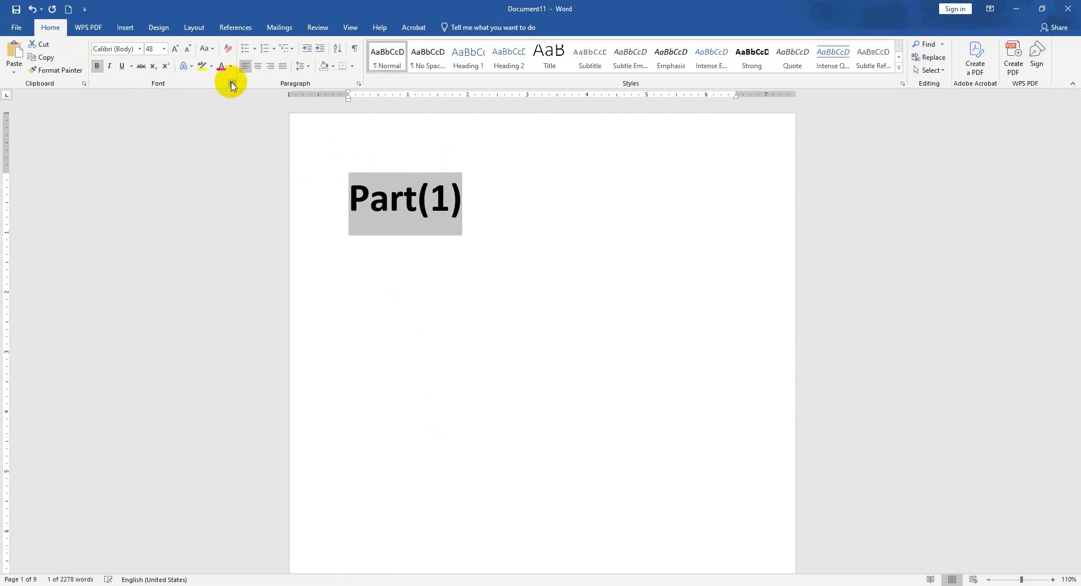
click(257, 66)
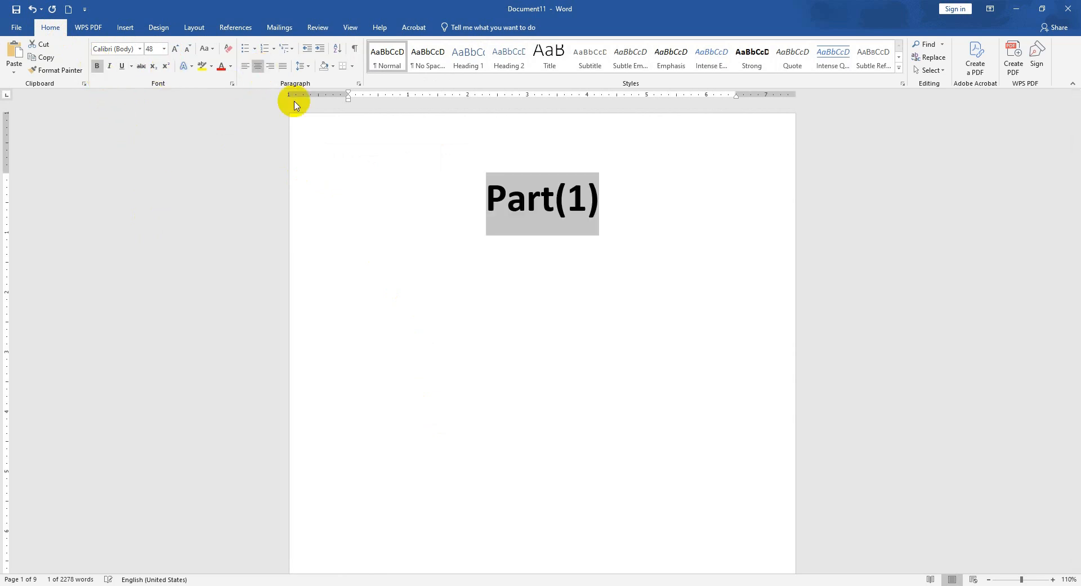
Move the "Part(1)" title toward the middle of its page by adding four blank lines above it
click(488, 204)
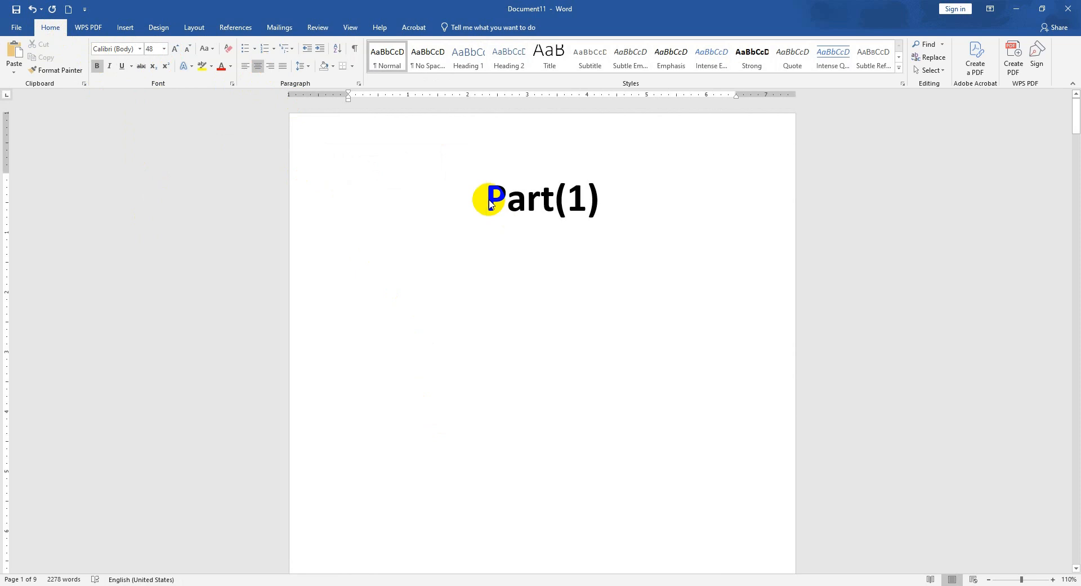
key(Return)
key(Return)
key(Return)
key(Return)
Format the "Part (2)" title on page 5 as 48-point, bold and centred
scroll(485, 195, down, 12)
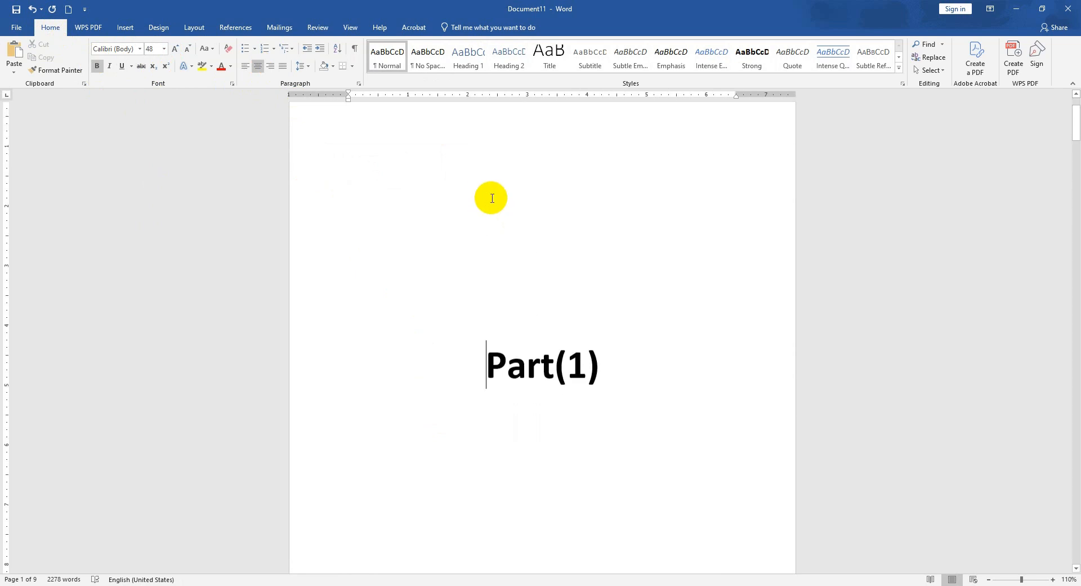
scroll(526, 387, down, 20)
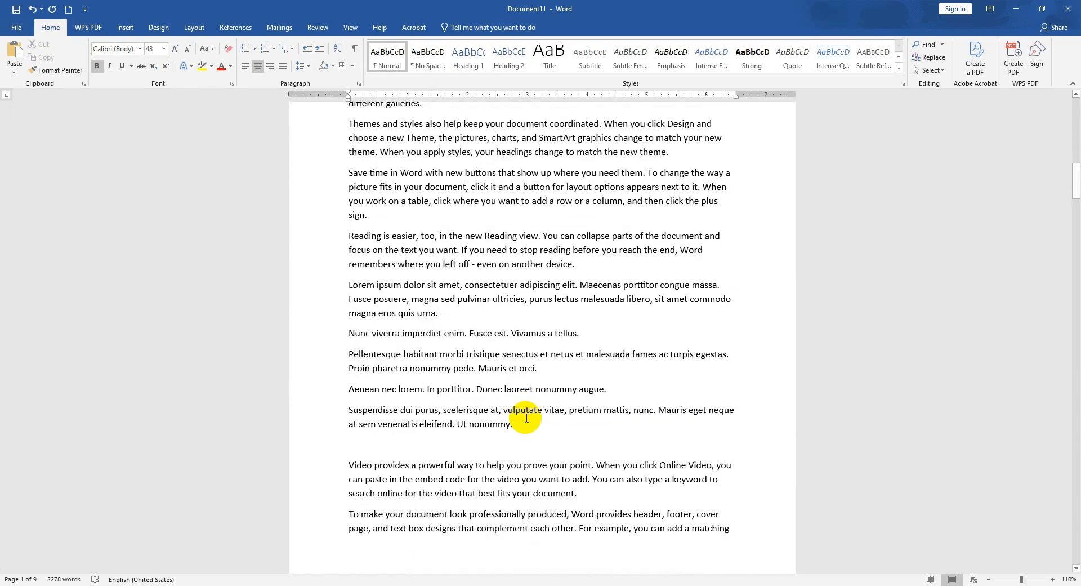
scroll(519, 429, down, 15)
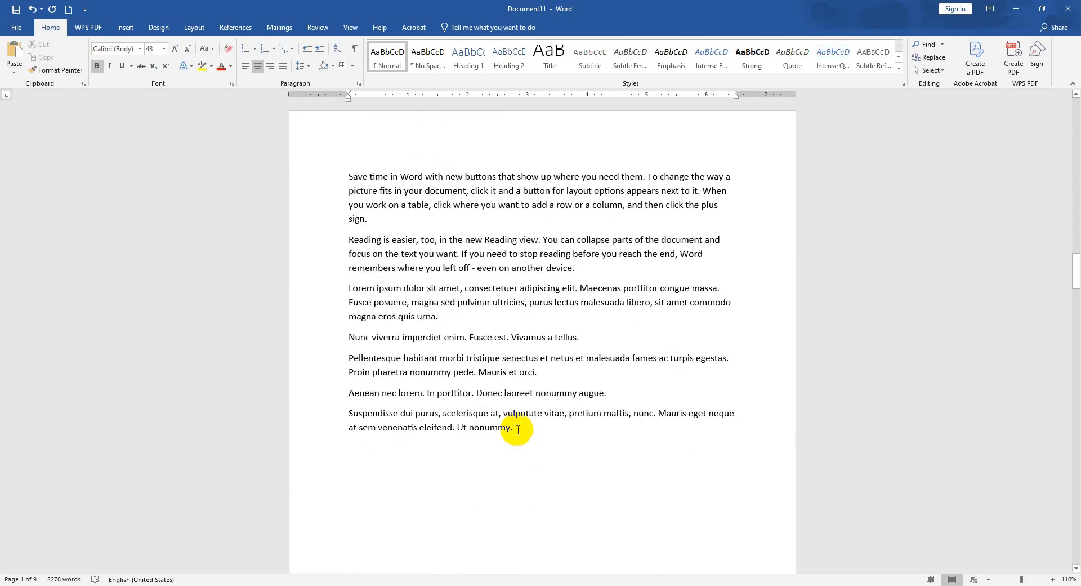
click(317, 322)
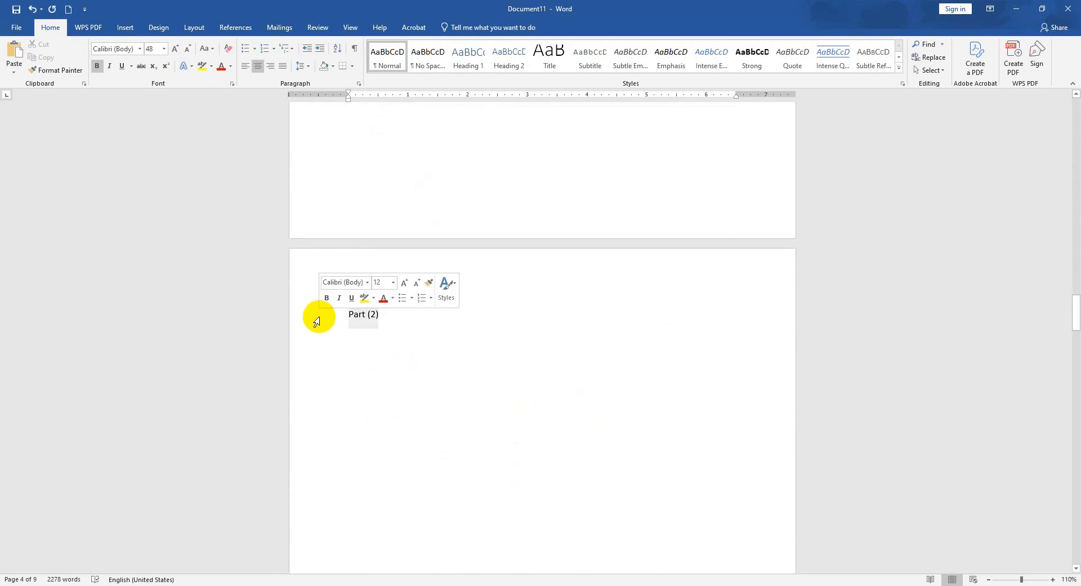
click(164, 49)
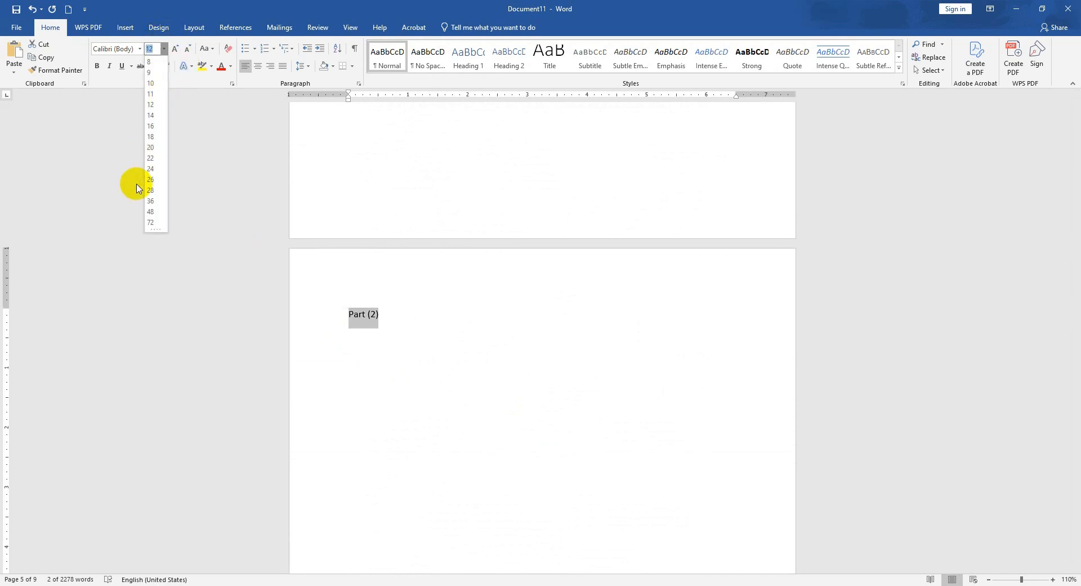
click(150, 211)
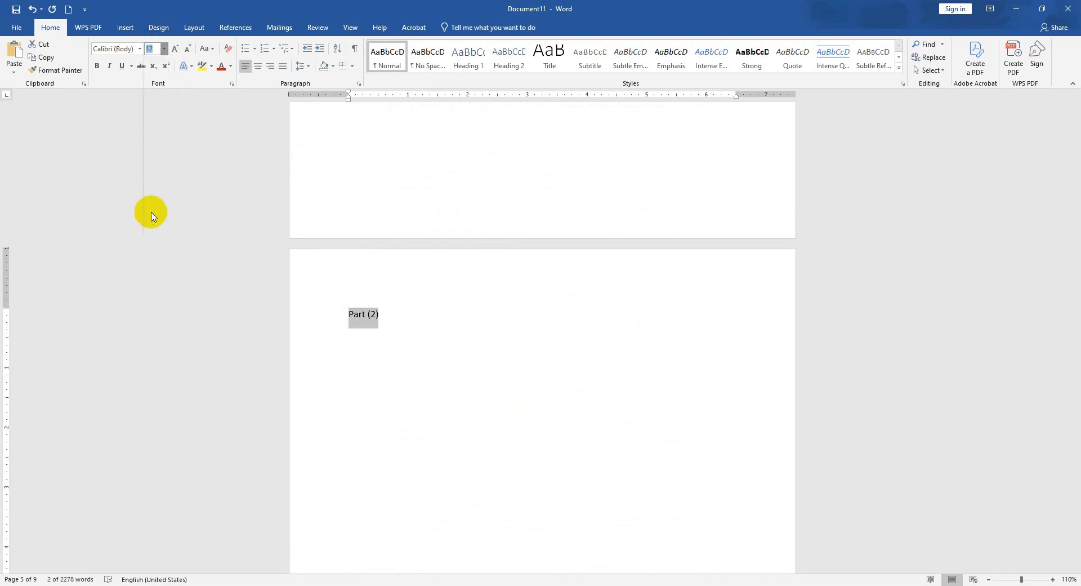
click(98, 66)
click(257, 66)
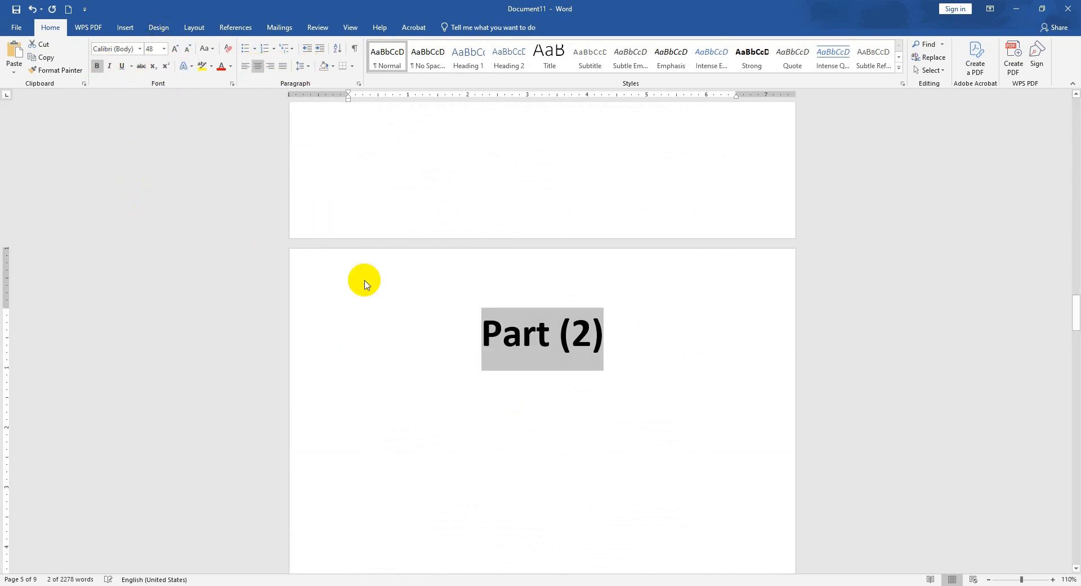
Move the "Part (2)" title toward the middle of its page by adding four blank lines above it
click(478, 331)
key(Return)
key(Return)
key(Return)
key(Return)
scroll(509, 342, down, 1)
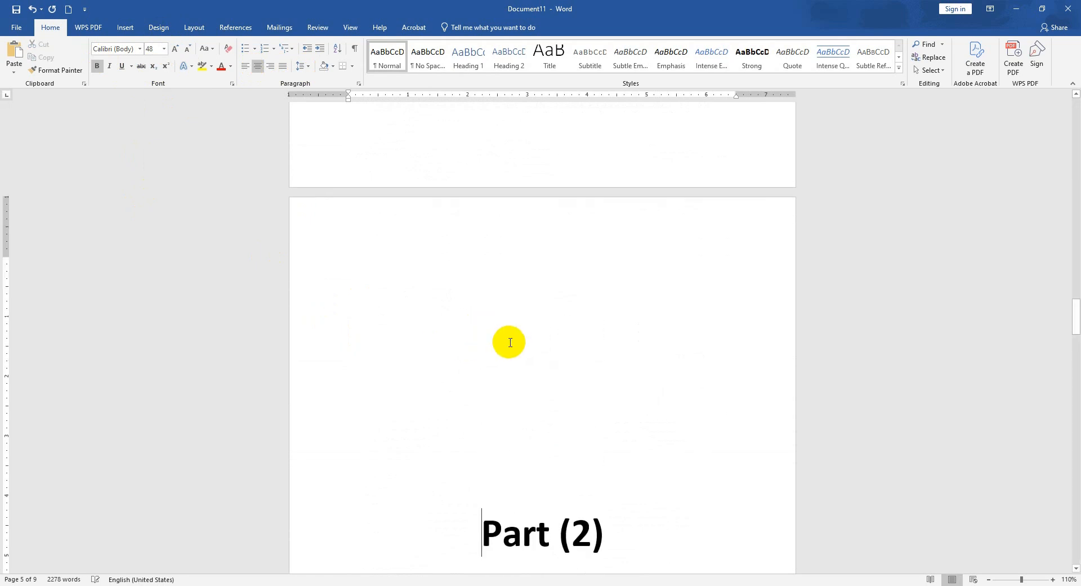
key(BackSpace)
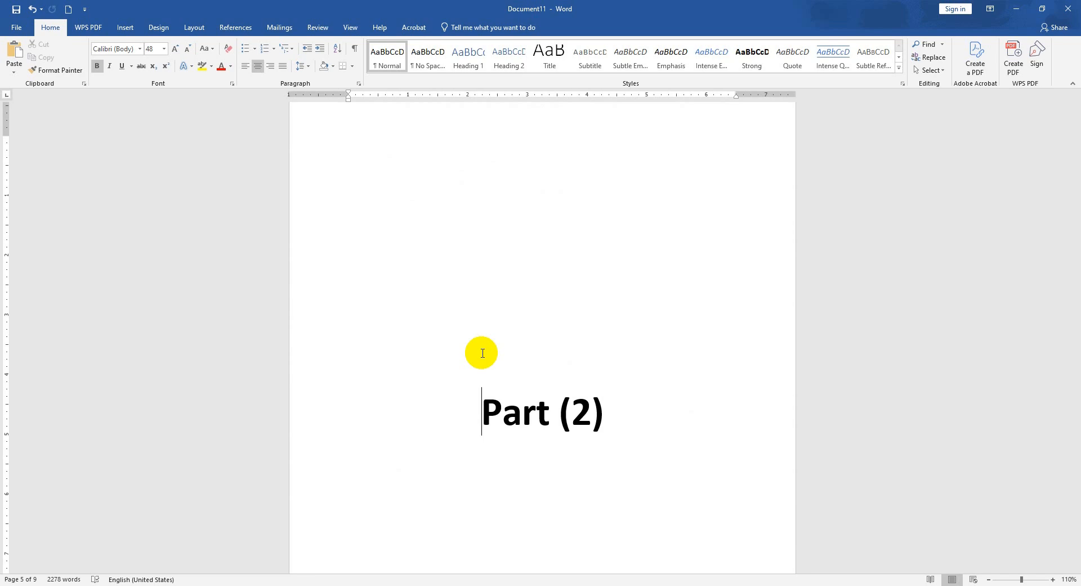
Open the Section 2 footer on page 2, after the "Part(1)" title page, and unlink it from the previous section
key(ctrl+Home)
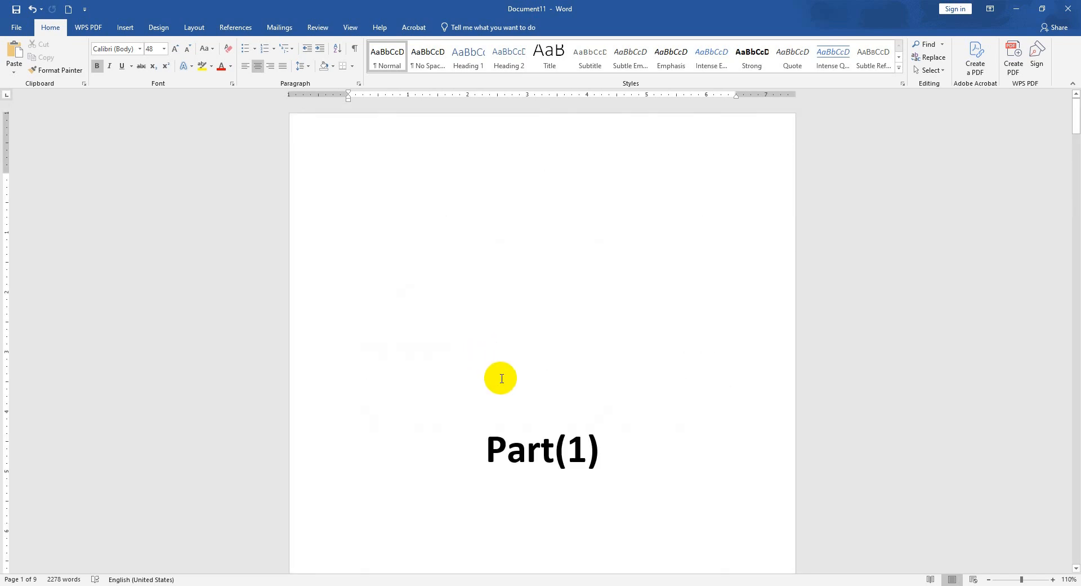
scroll(501, 376, down, 1)
scroll(502, 378, down, 3)
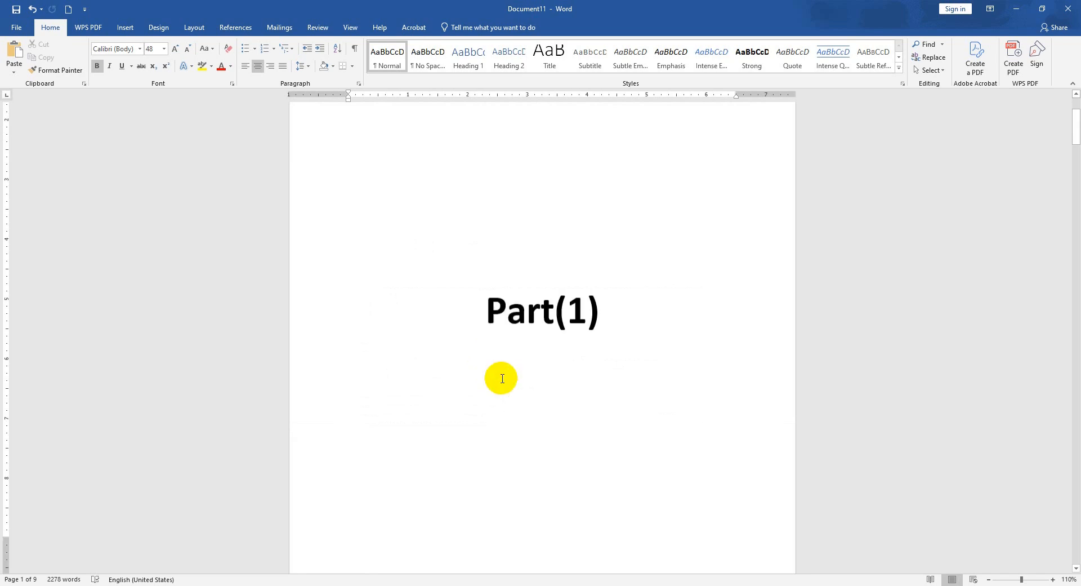
scroll(501, 378, down, 2)
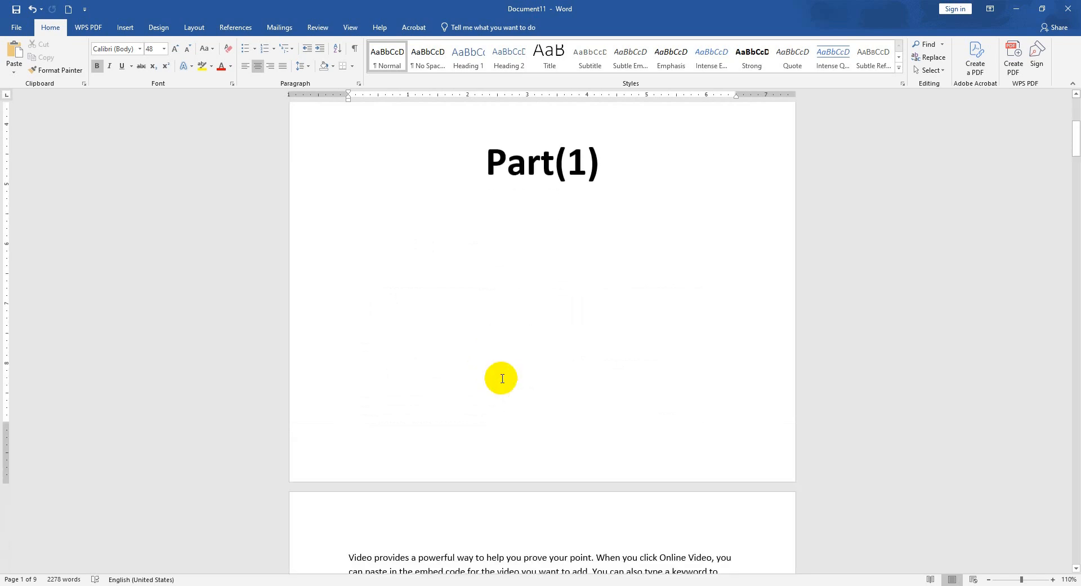
scroll(502, 378, down, 3)
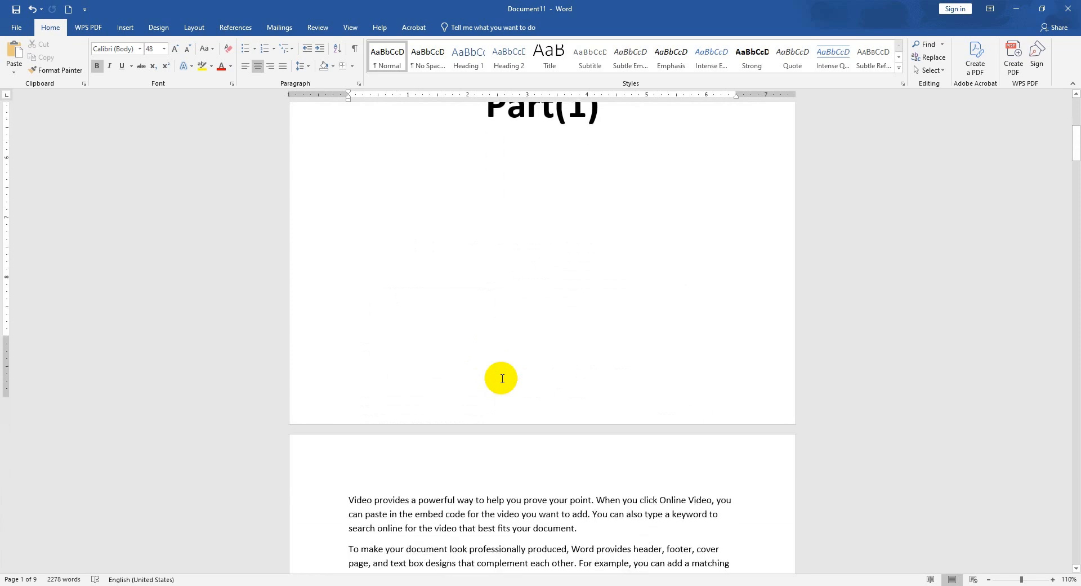
scroll(490, 422, down, 1)
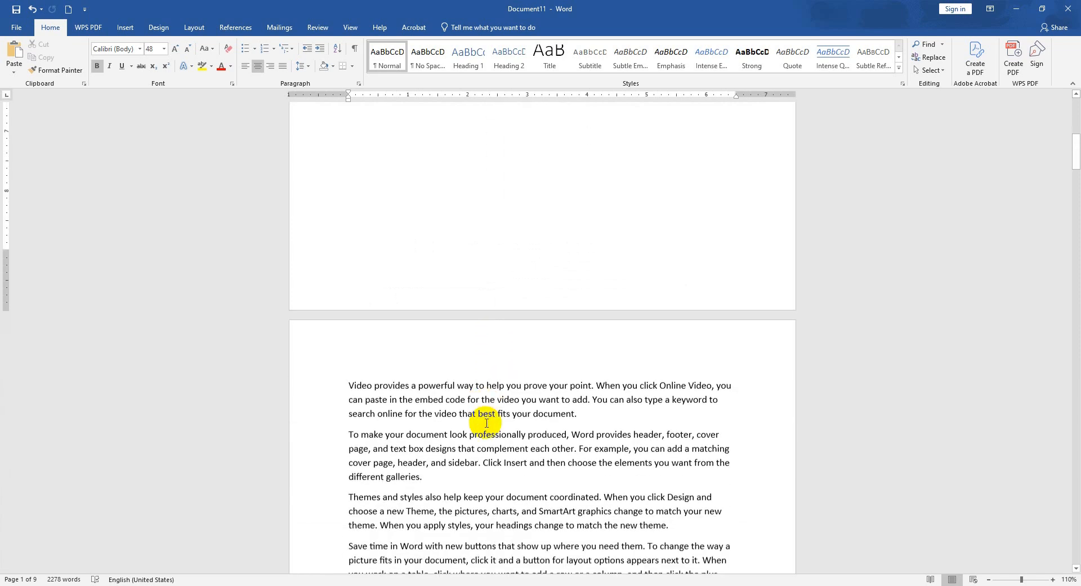
scroll(487, 420, down, 2)
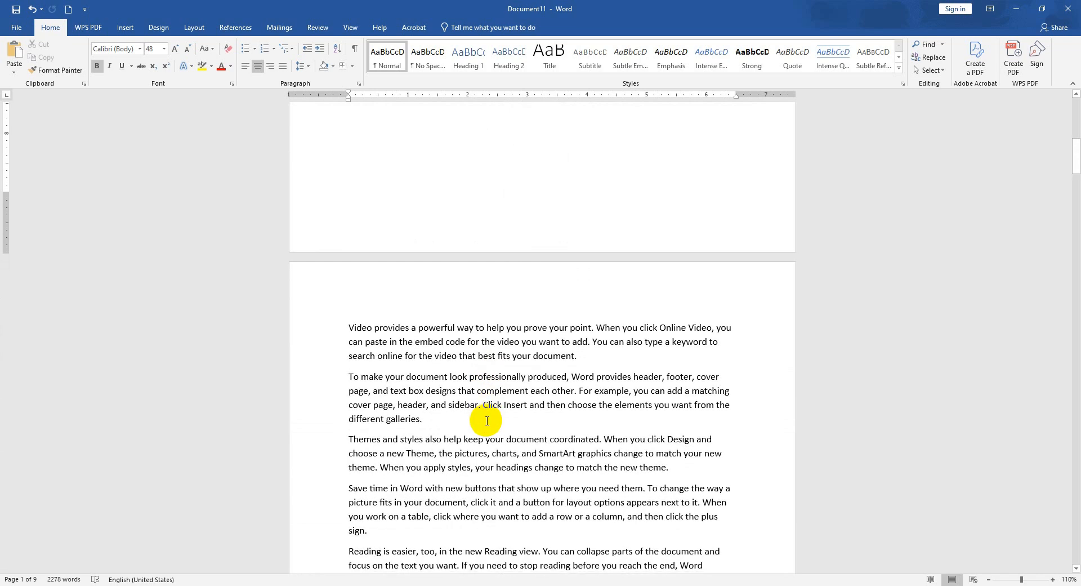
scroll(487, 421, down, 10)
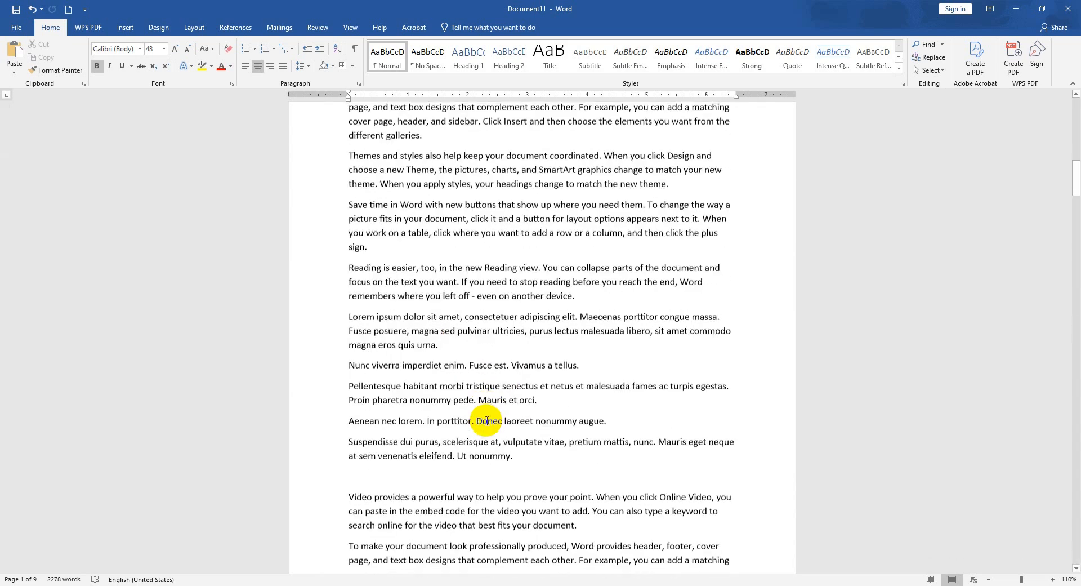
scroll(487, 420, down, 6)
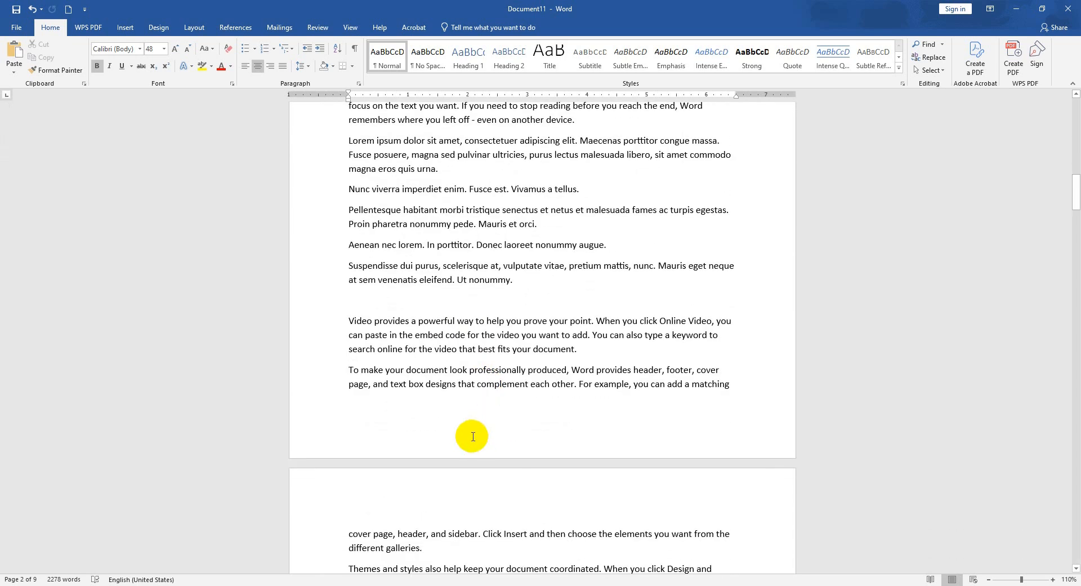
double_click(470, 433)
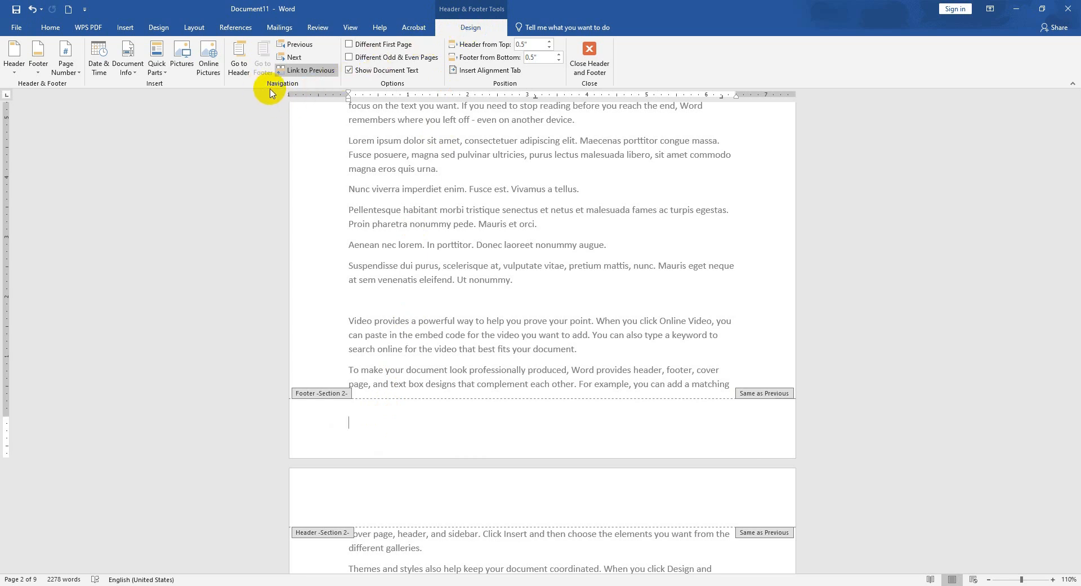
click(302, 71)
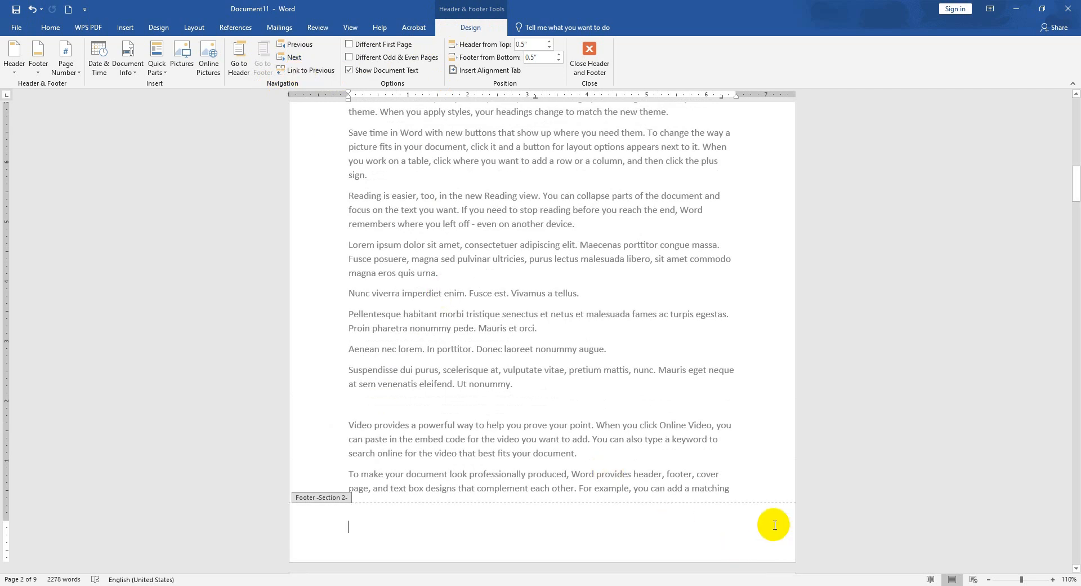
Insert a bottom-of-page number in the Section 2 footer using the Accent Bar 1 style
click(740, 508)
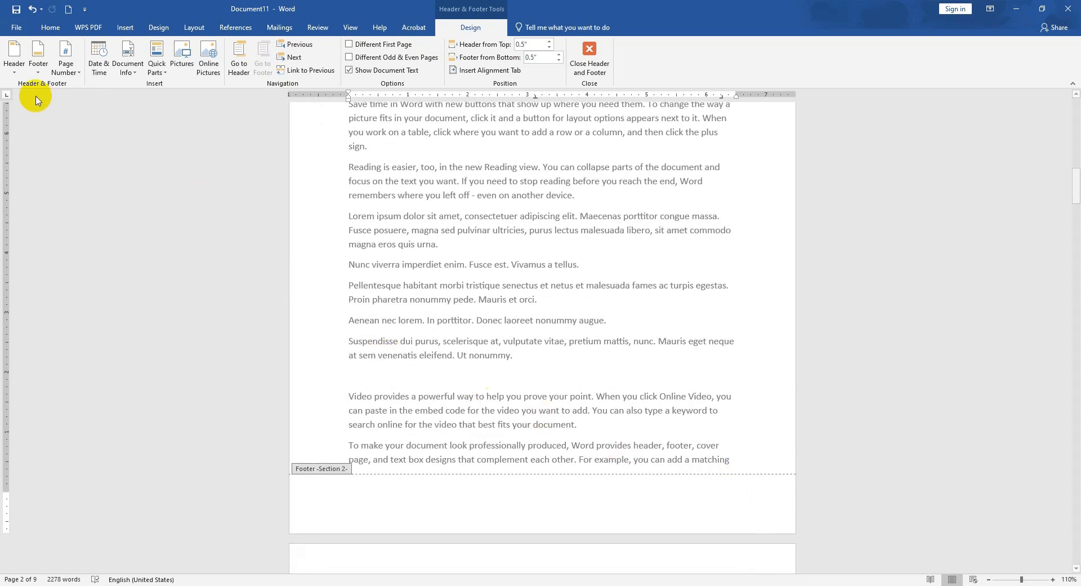
click(73, 75)
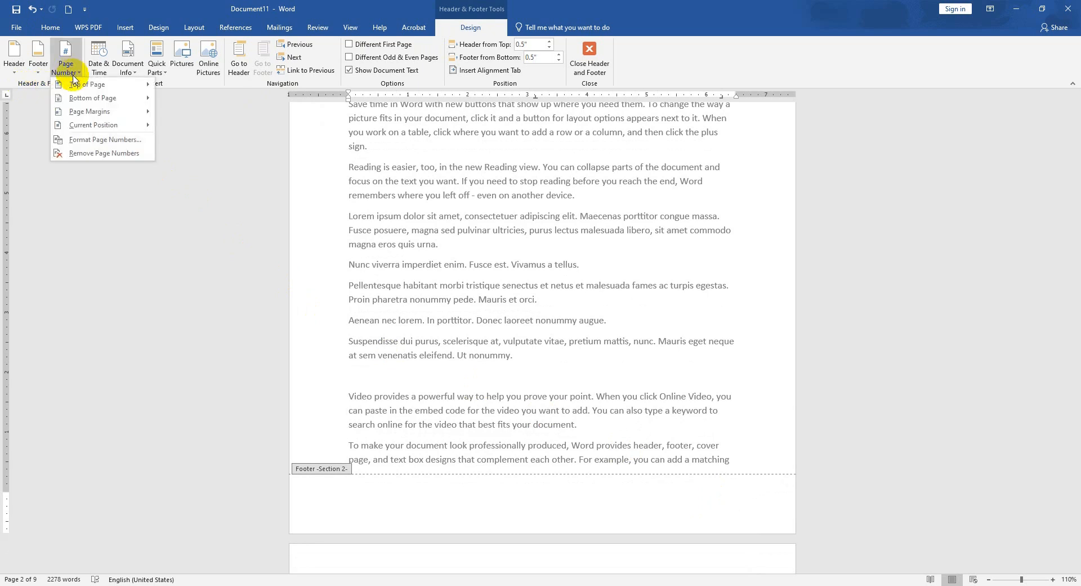
mouse_move(76, 100)
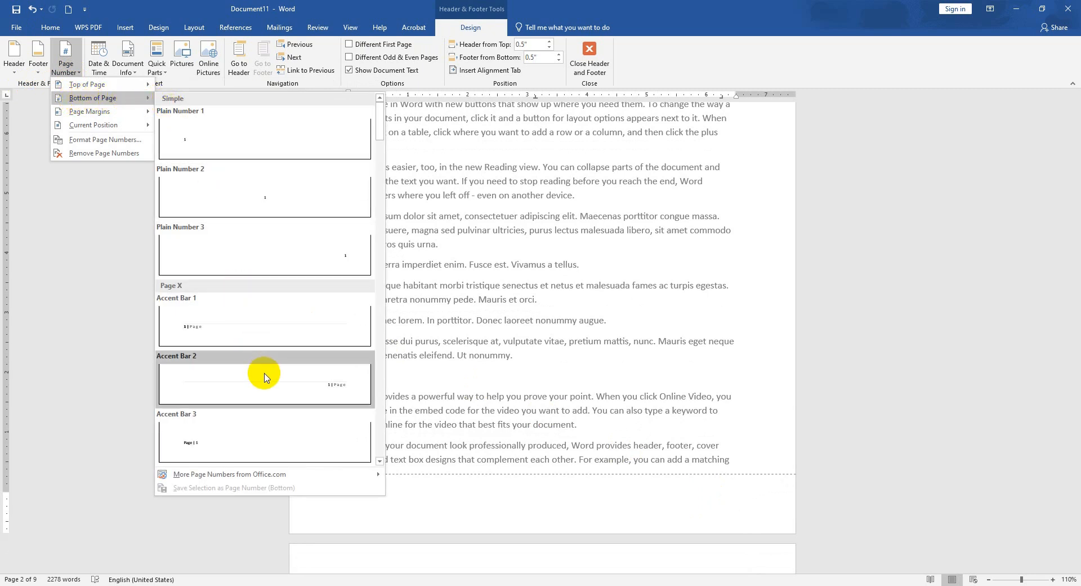
click(285, 330)
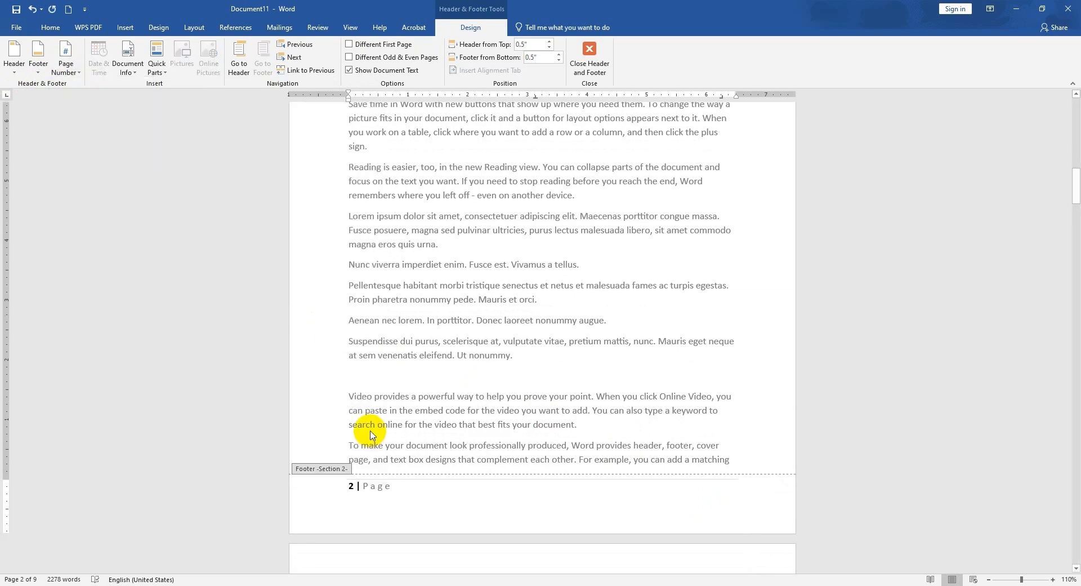
Set the page numbering of Section 2 to start at 1
scroll(354, 509, down, 1)
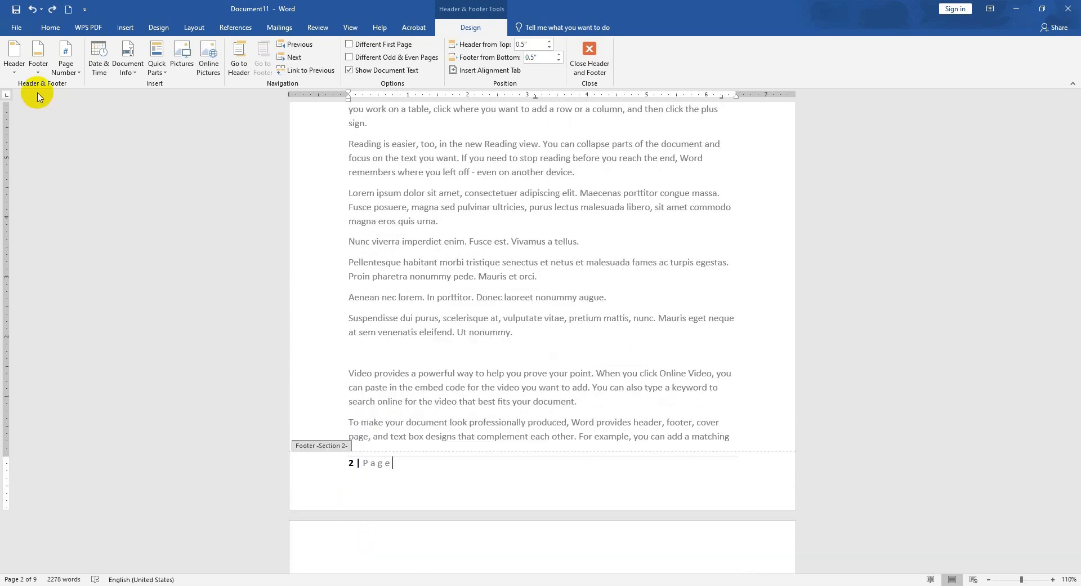
click(73, 76)
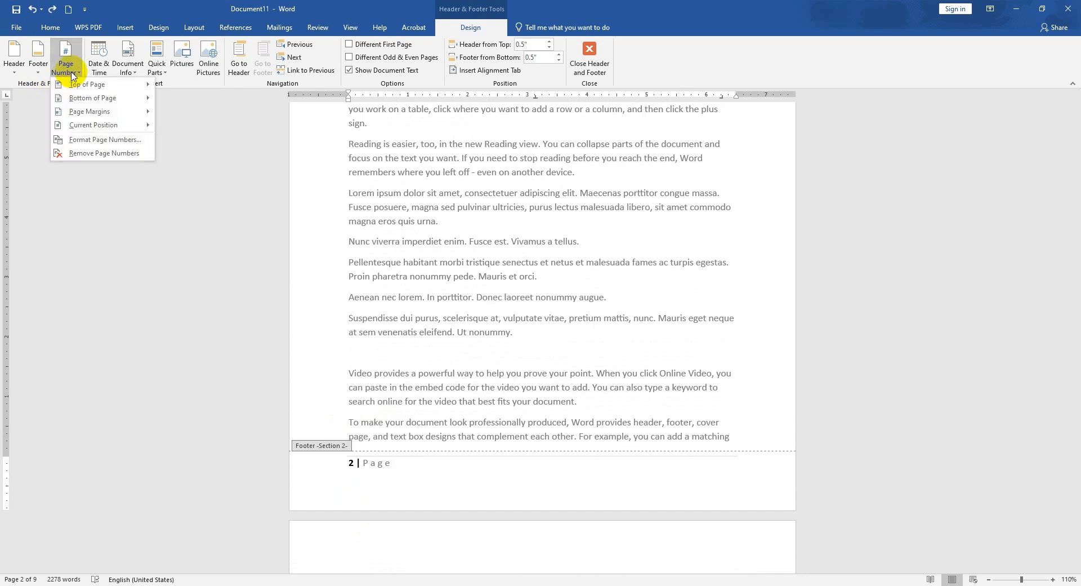
click(96, 141)
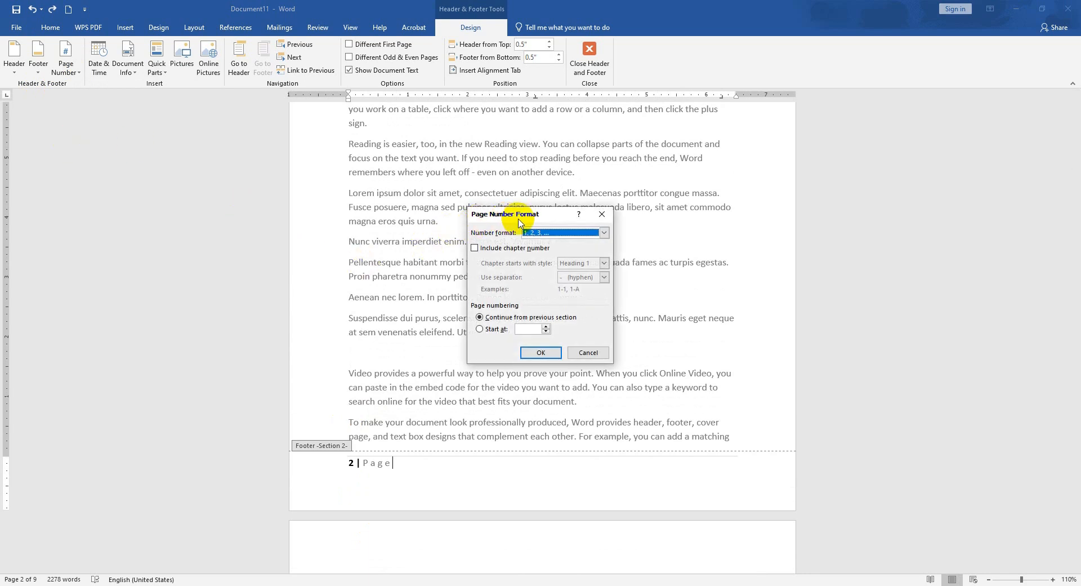
click(497, 331)
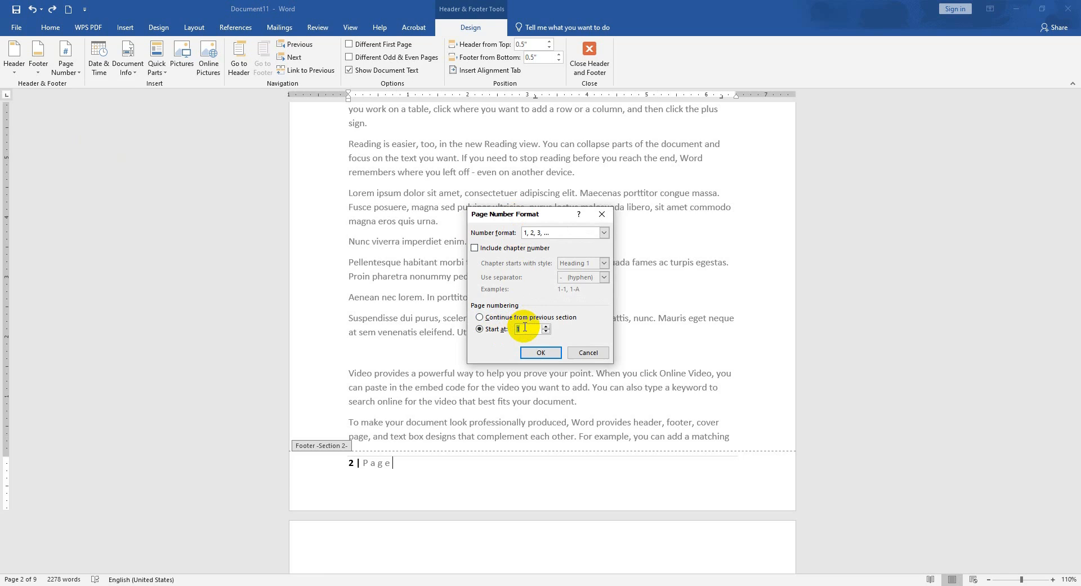
click(539, 353)
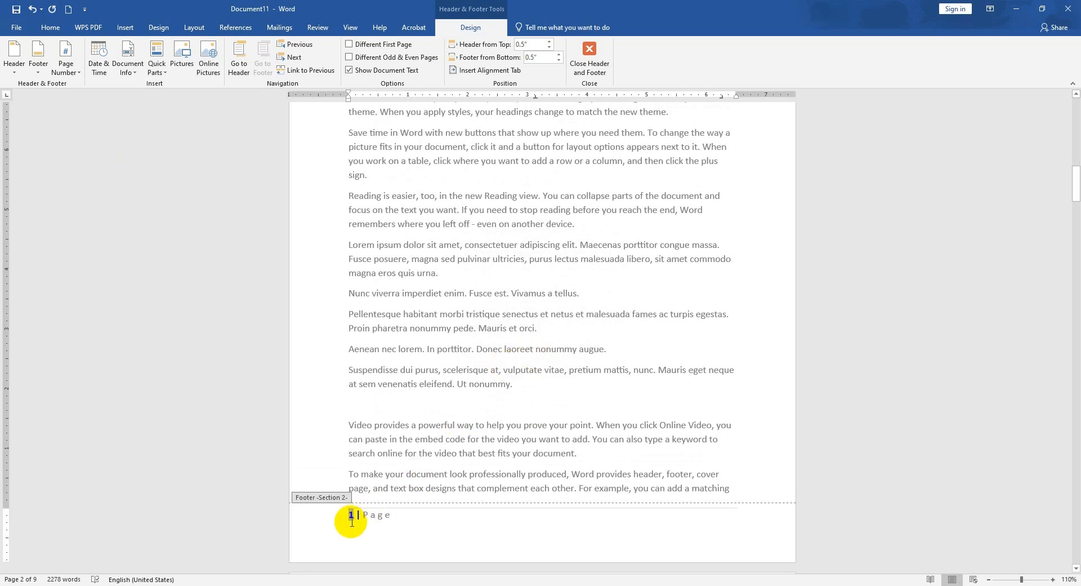
Unlink the Section 3 footer on the "Part (2)" title page from the previous section and delete its page number text
scroll(355, 522, down, 15)
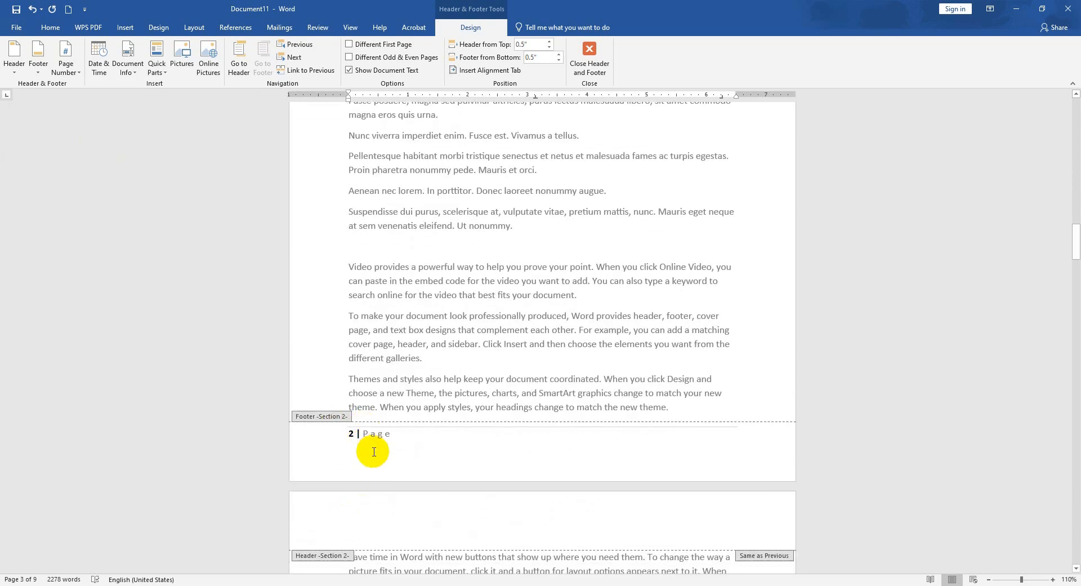
scroll(374, 452, down, 15)
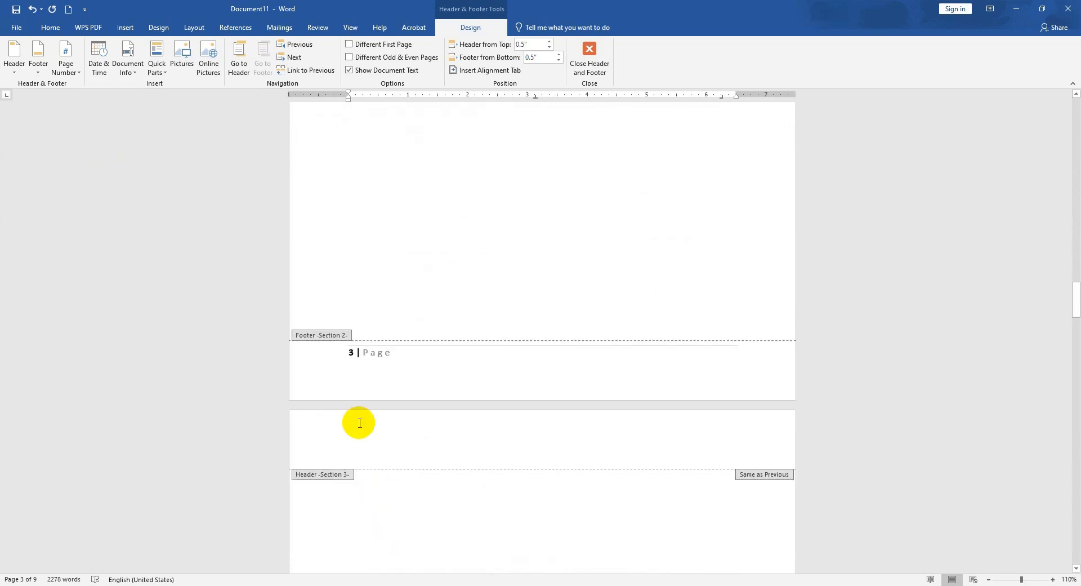
scroll(391, 440, down, 9)
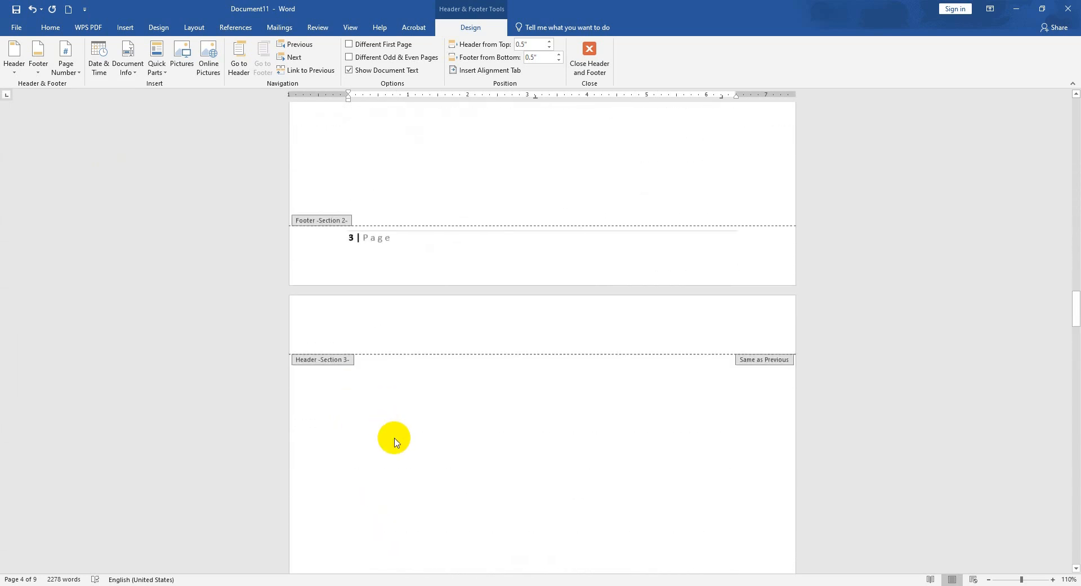
scroll(396, 453, down, 2)
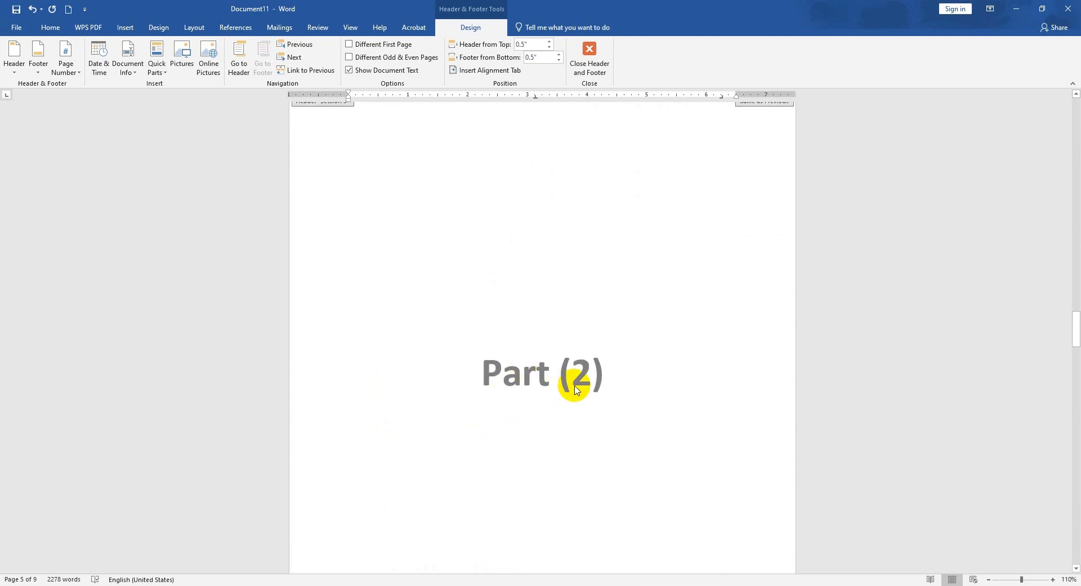
scroll(575, 388, down, 6)
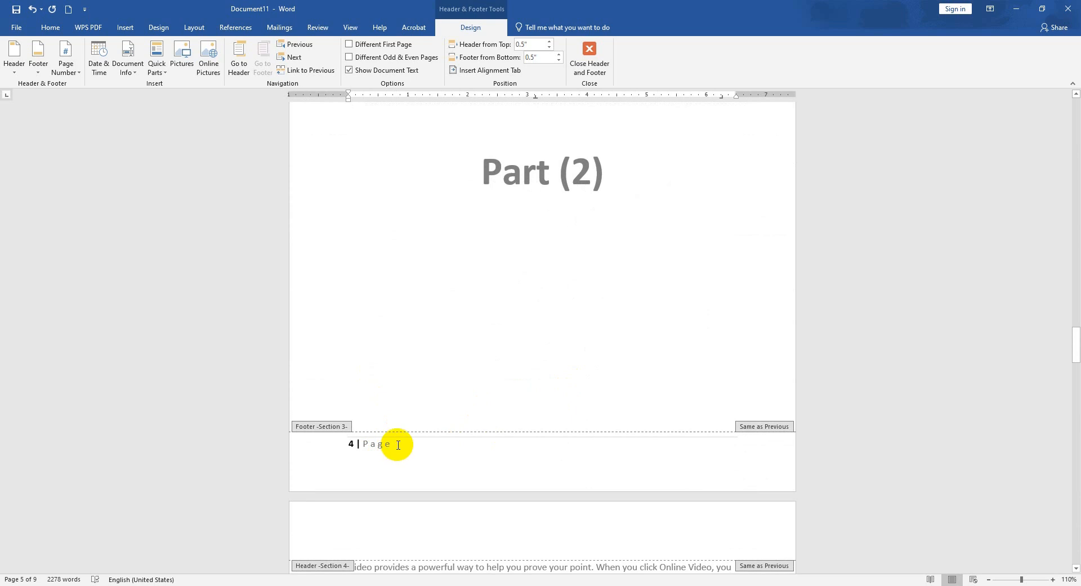
click(397, 445)
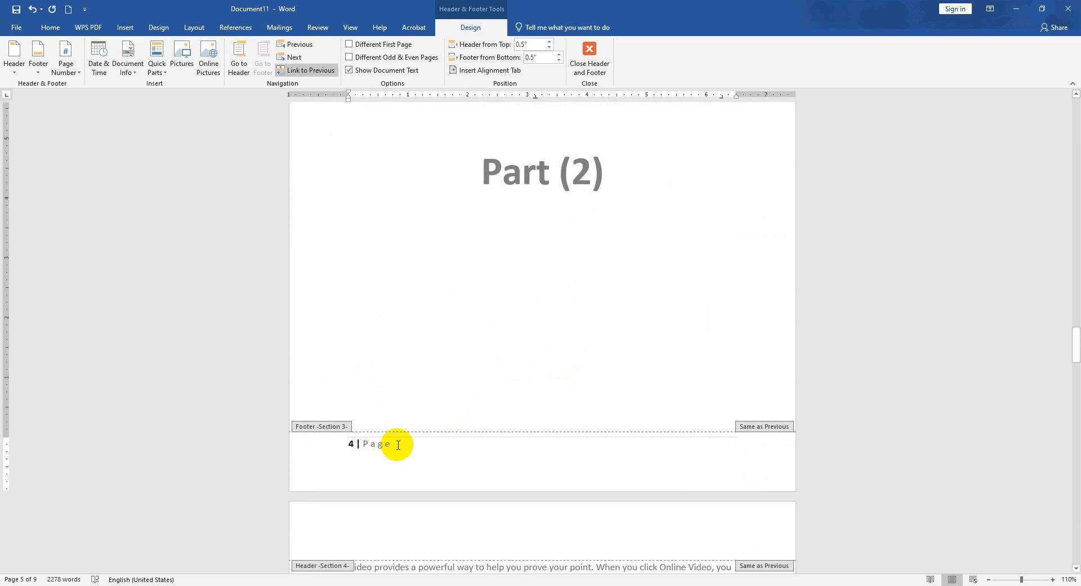
click(317, 76)
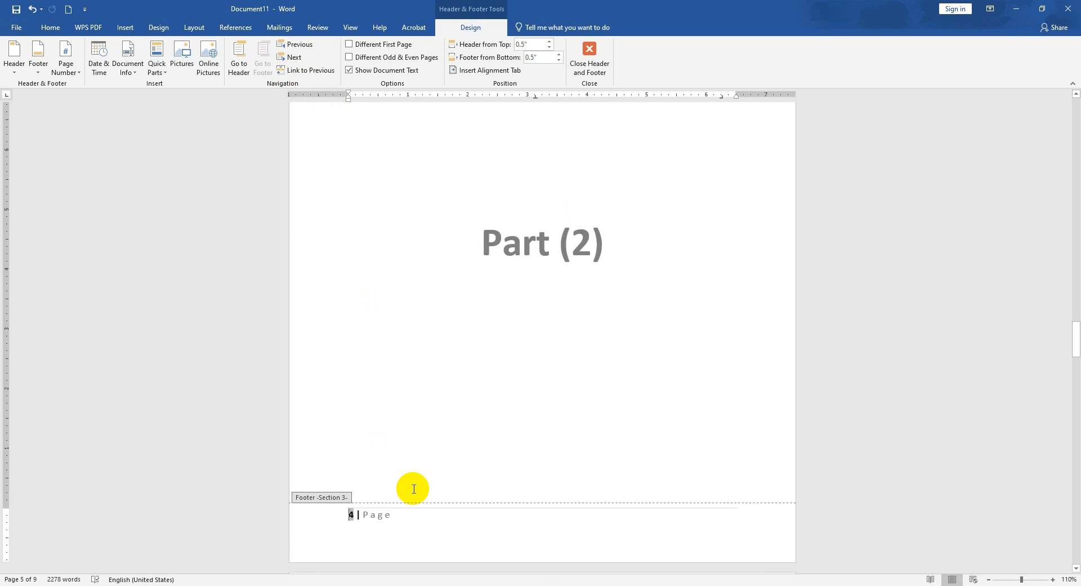
drag(396, 514, 349, 511)
key(Delete)
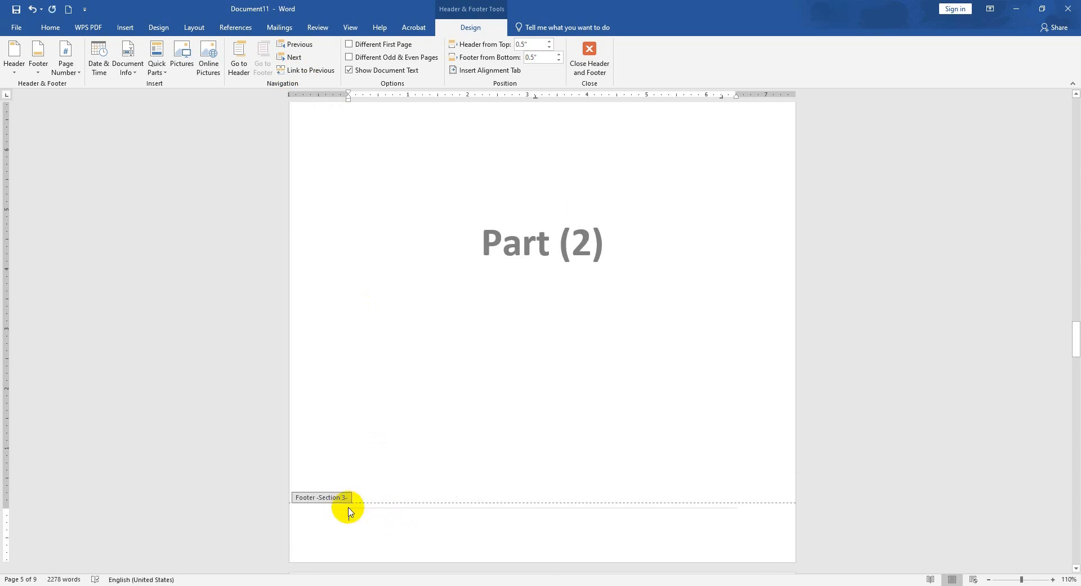
Unlink the Section 4 footer on page 6 from the previous section
scroll(348, 511, down, 6)
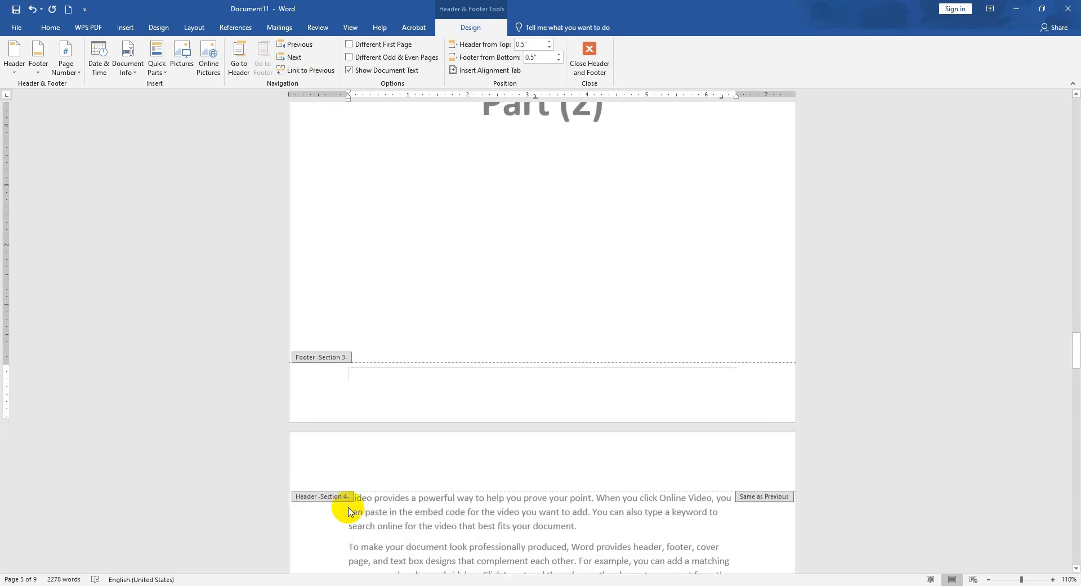
scroll(348, 511, down, 7)
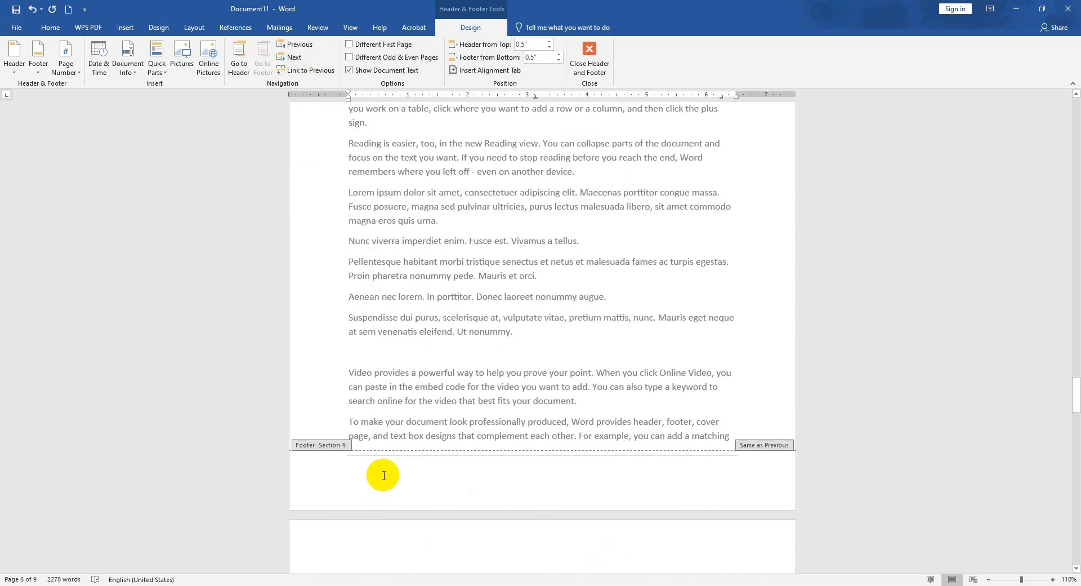
click(384, 476)
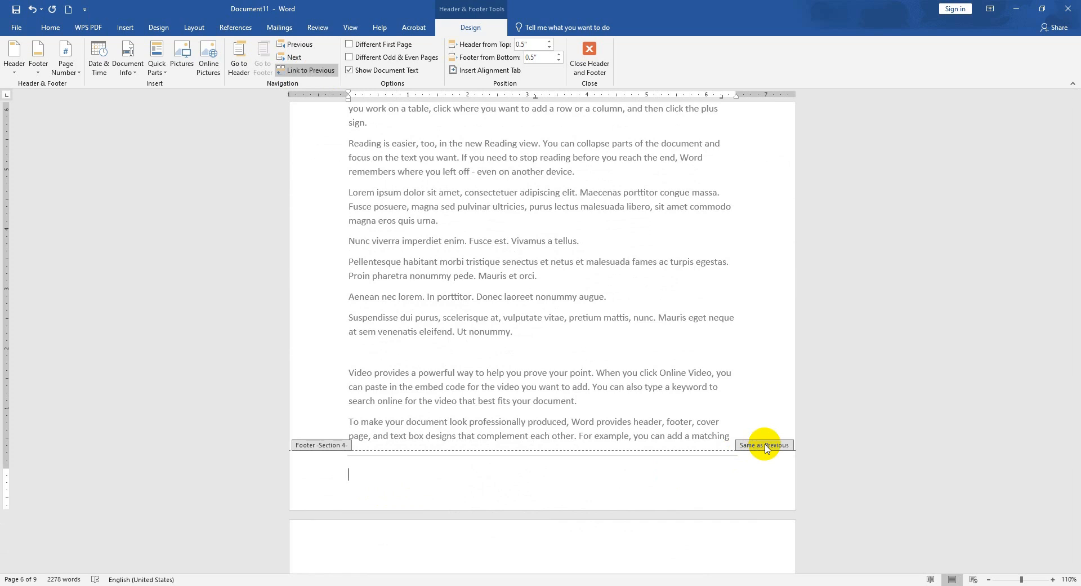
click(295, 71)
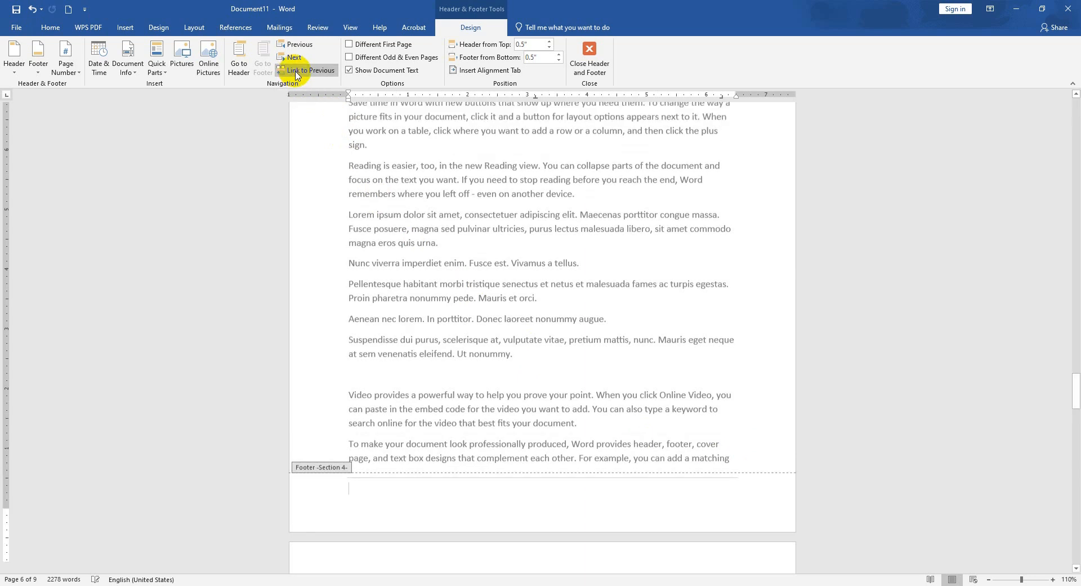
Insert a bottom-of-page number in the Section 4 footer using the Accent Bar 1 style
click(68, 71)
mouse_move(89, 99)
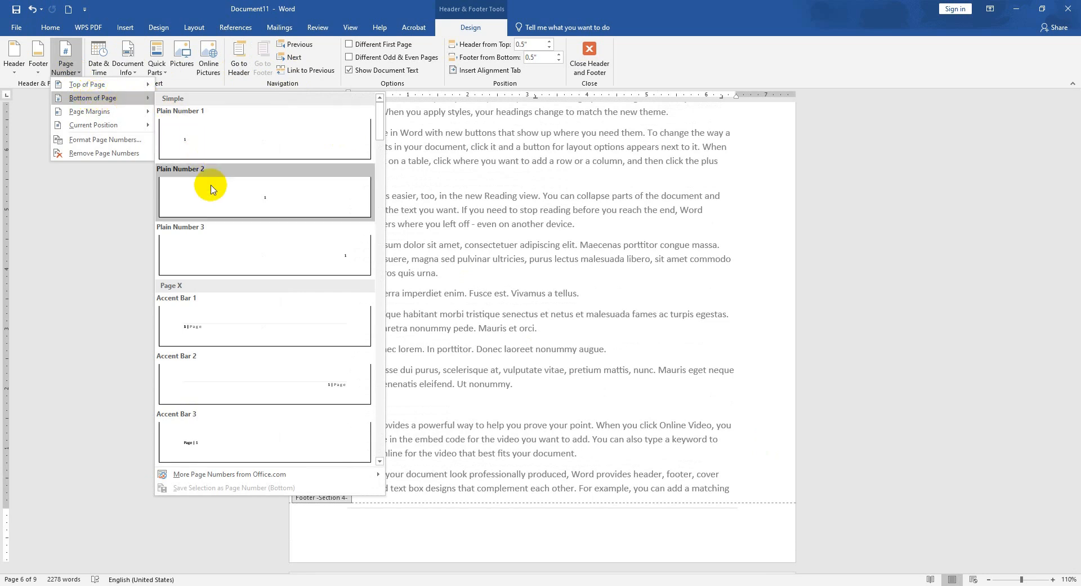
click(212, 320)
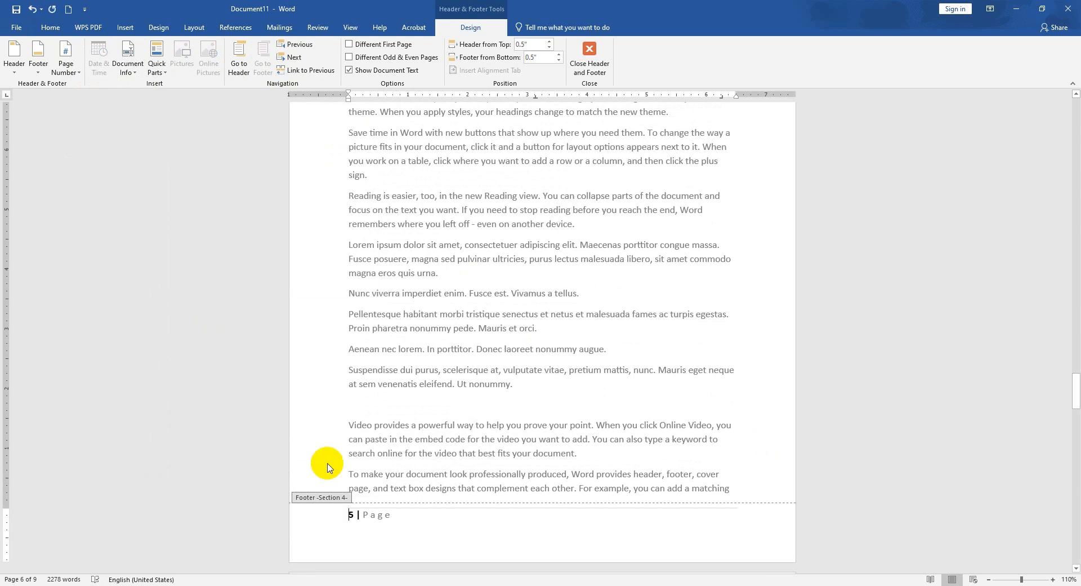
Set the page numbering of Section 4 to start at 1 and close header and footer editing
double_click(356, 518)
click(69, 67)
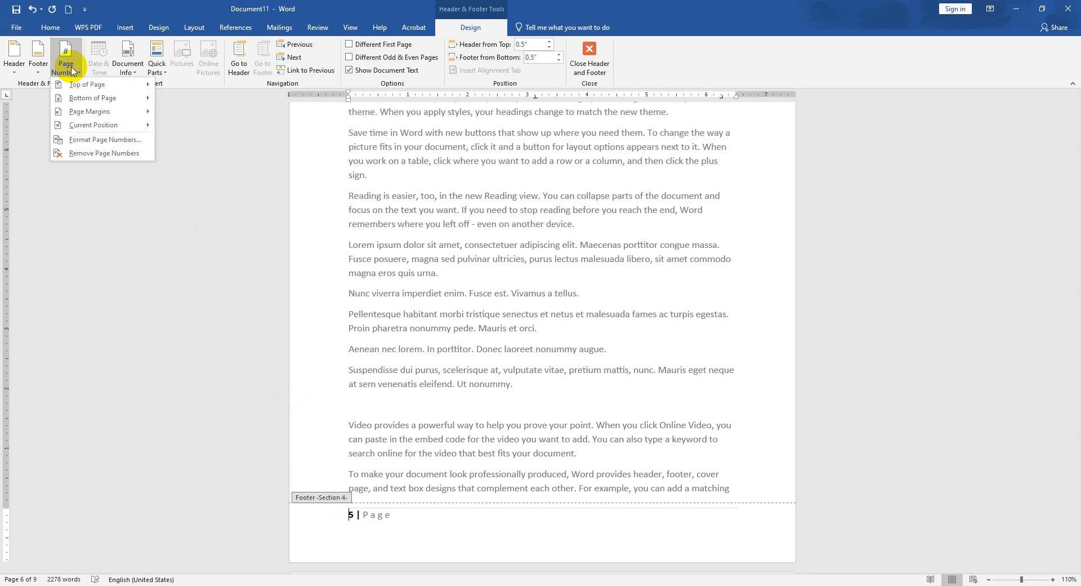
click(93, 140)
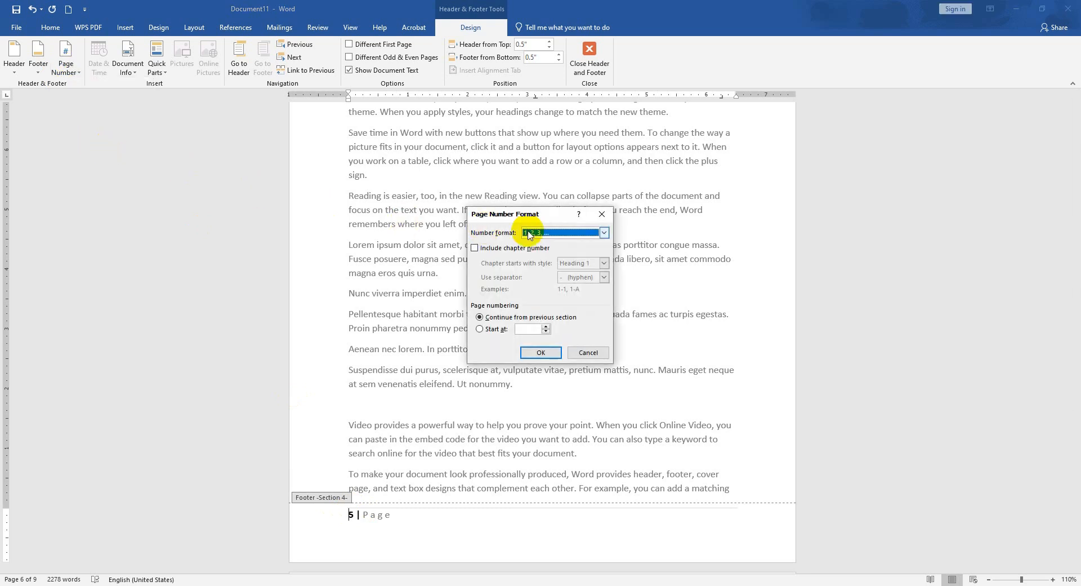
click(495, 330)
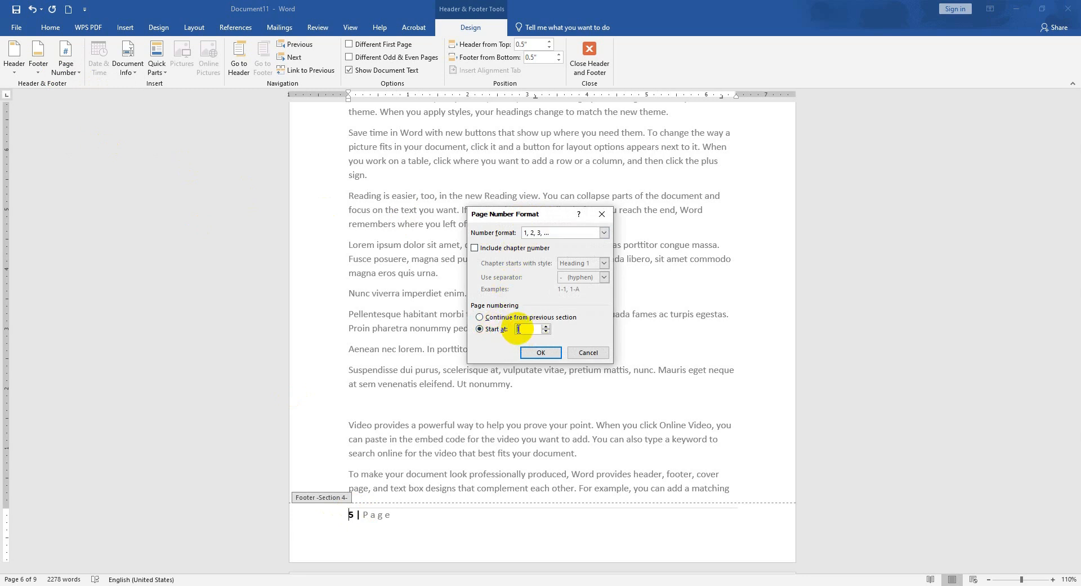
click(538, 353)
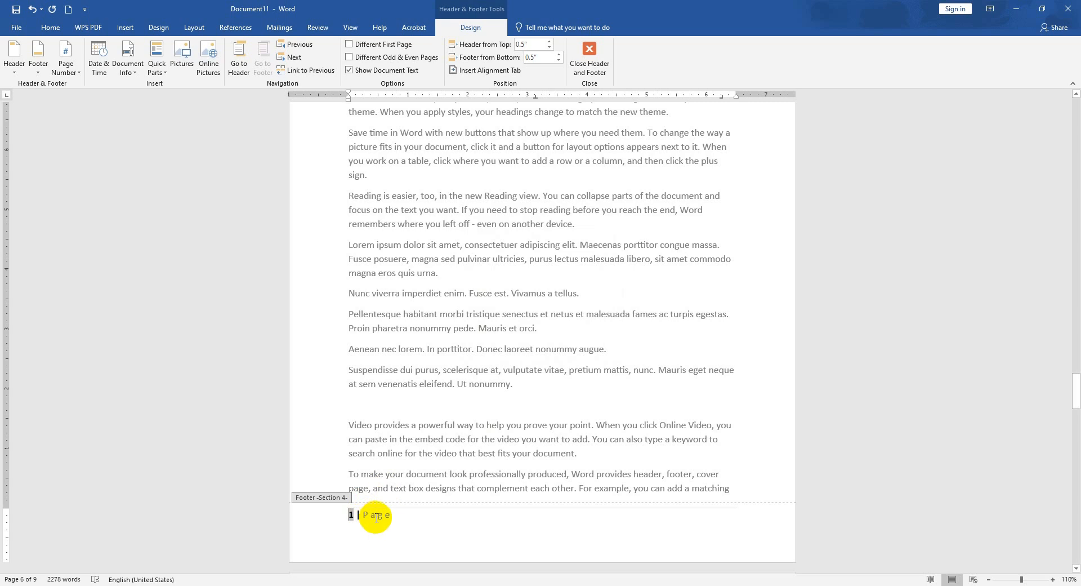
scroll(376, 517, down, 15)
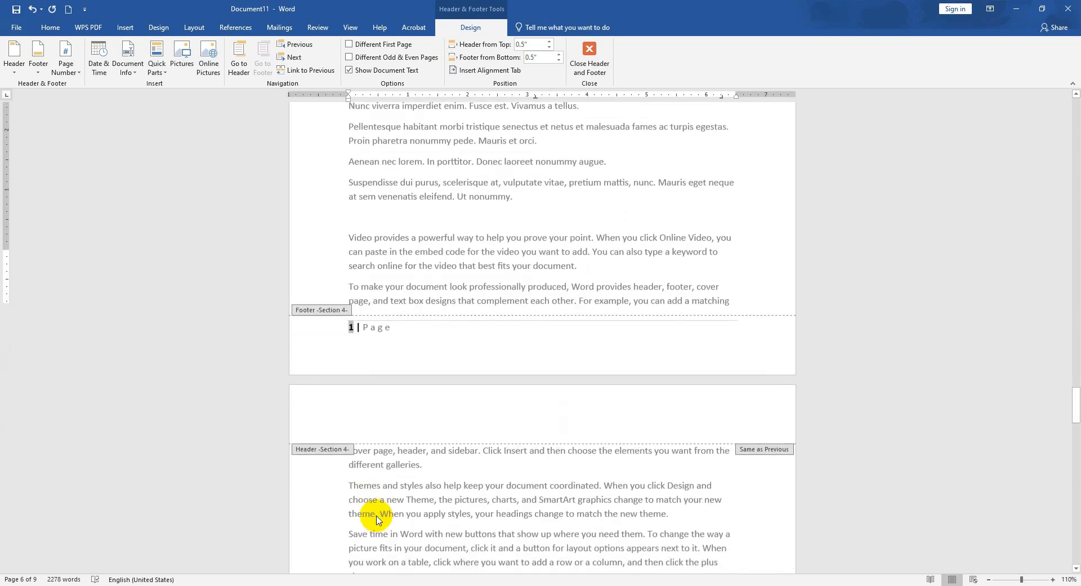
scroll(376, 519, down, 15)
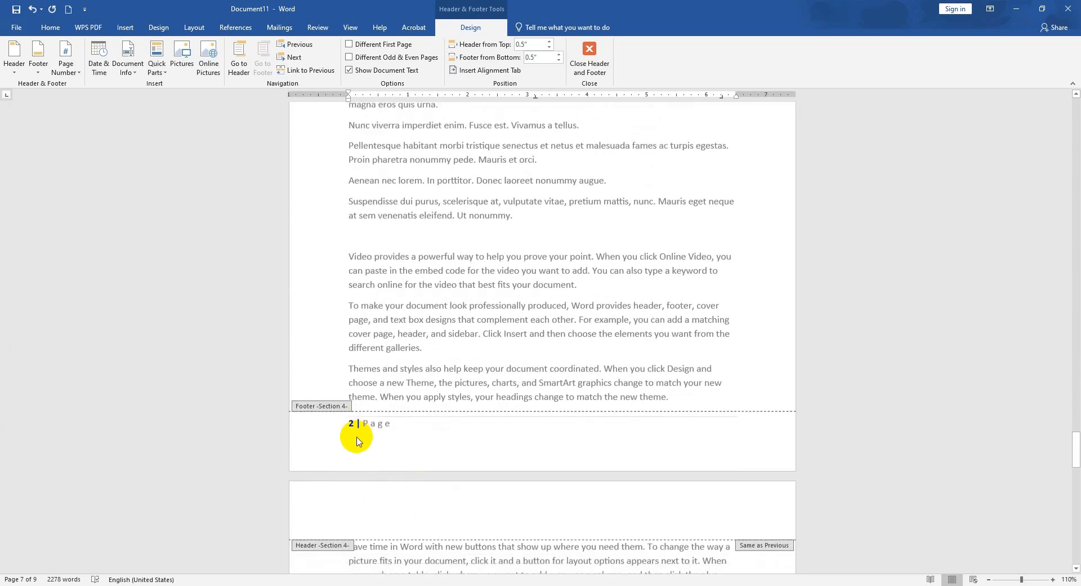
scroll(357, 456, down, 15)
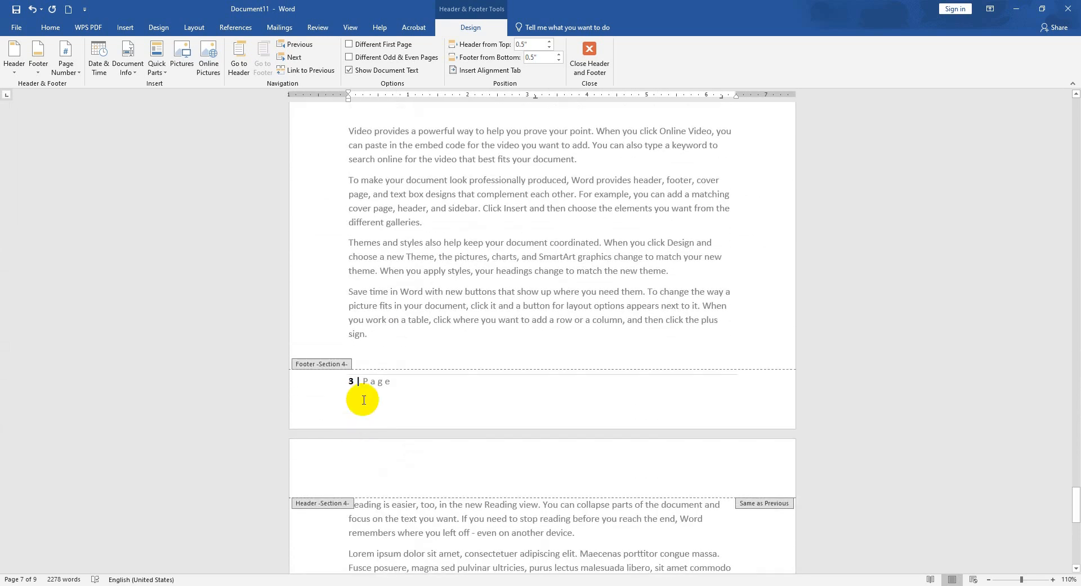
scroll(374, 446, down, 8)
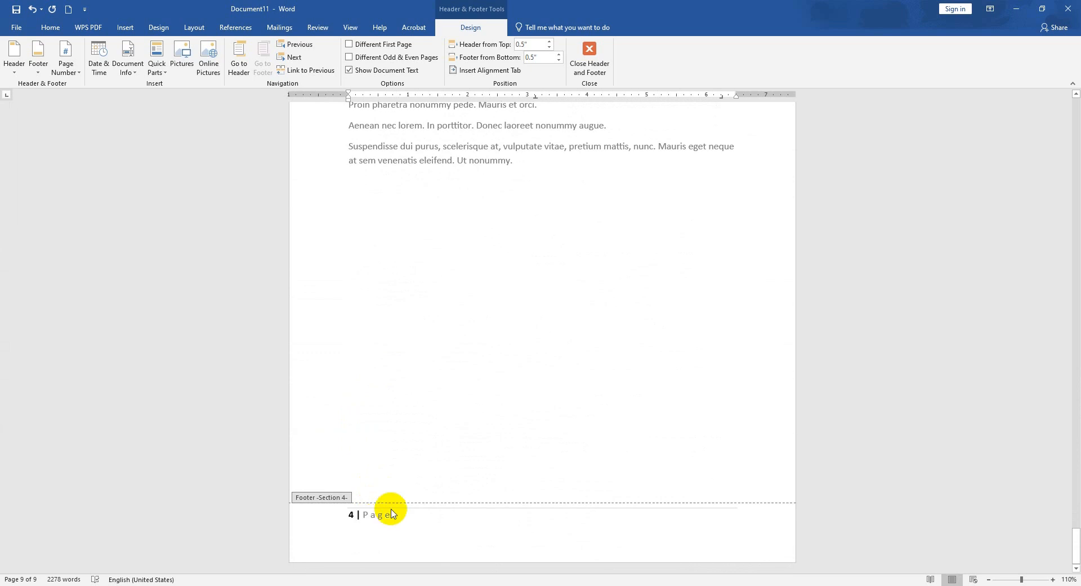
click(601, 62)
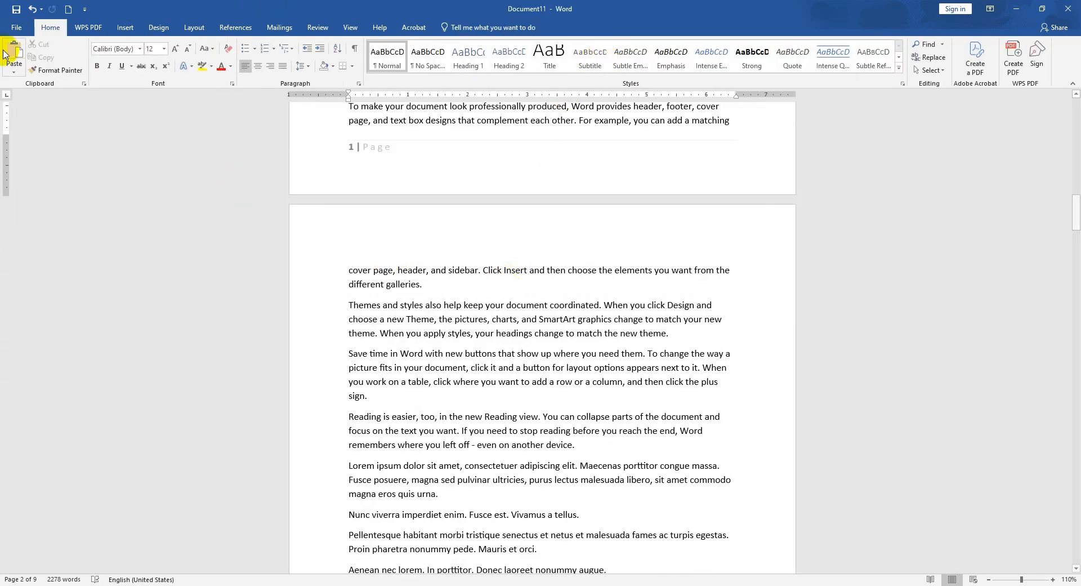
Examine the page numbers of both parts in the print preview, from the Part(1) title page through the last page
click(12, 32)
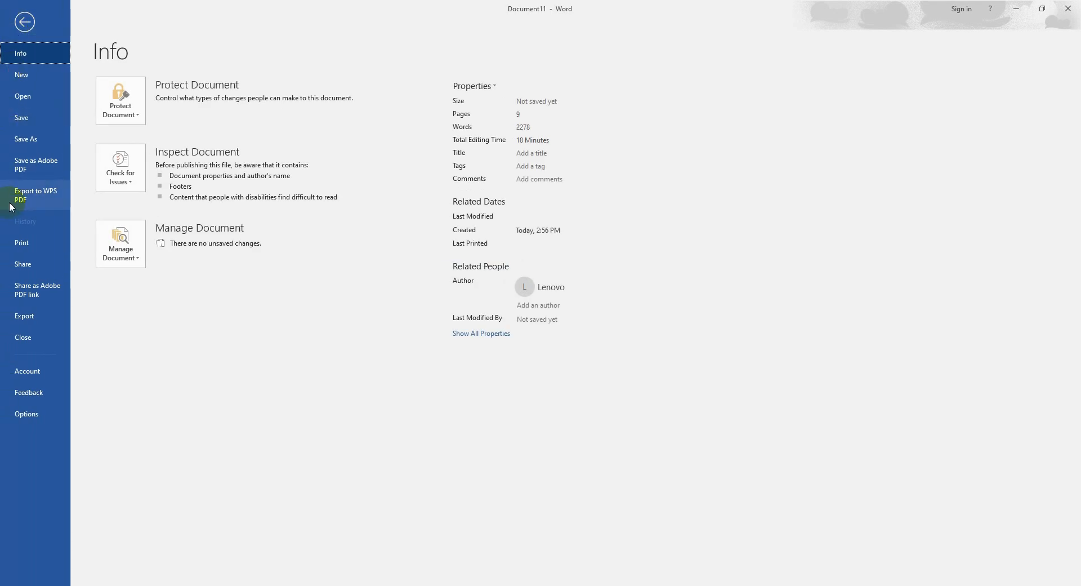
click(24, 245)
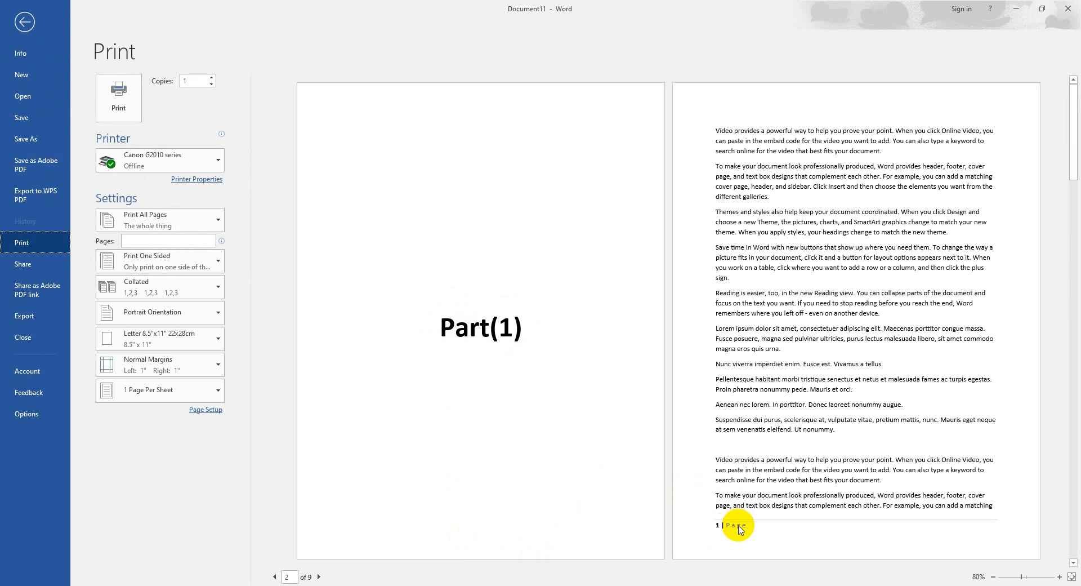
click(320, 577)
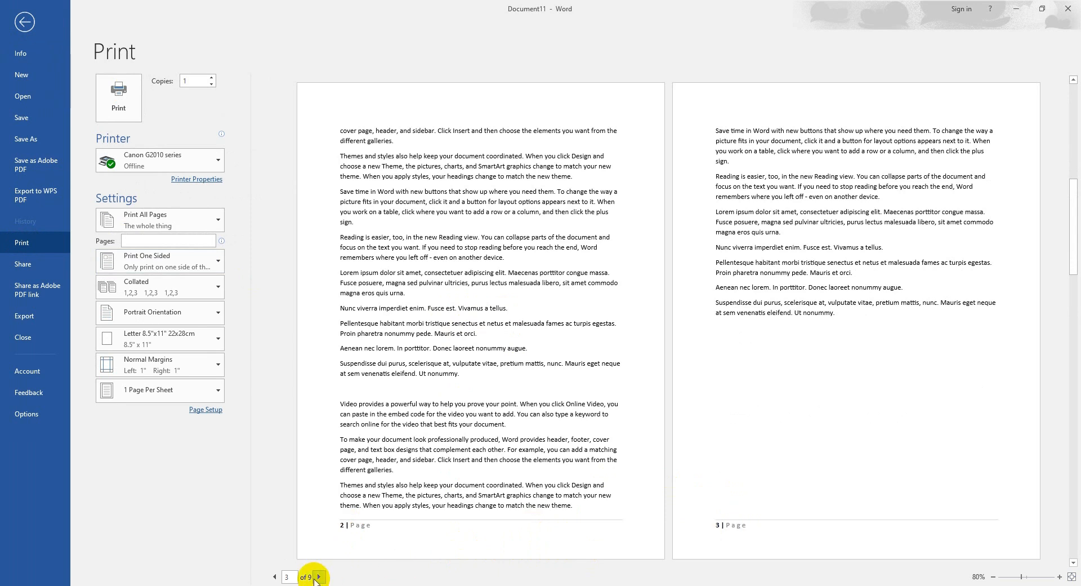
click(320, 576)
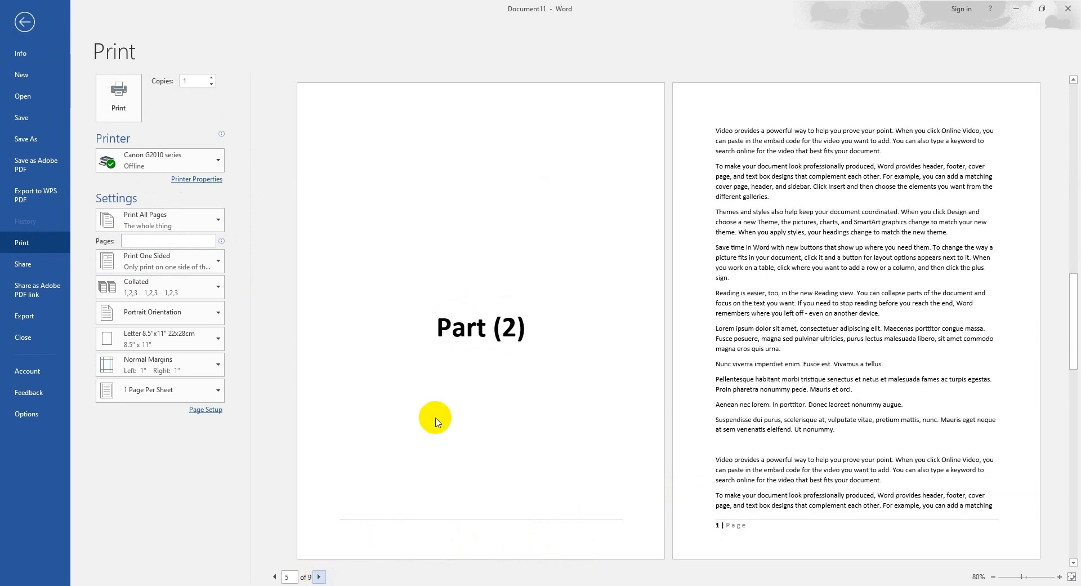
click(322, 576)
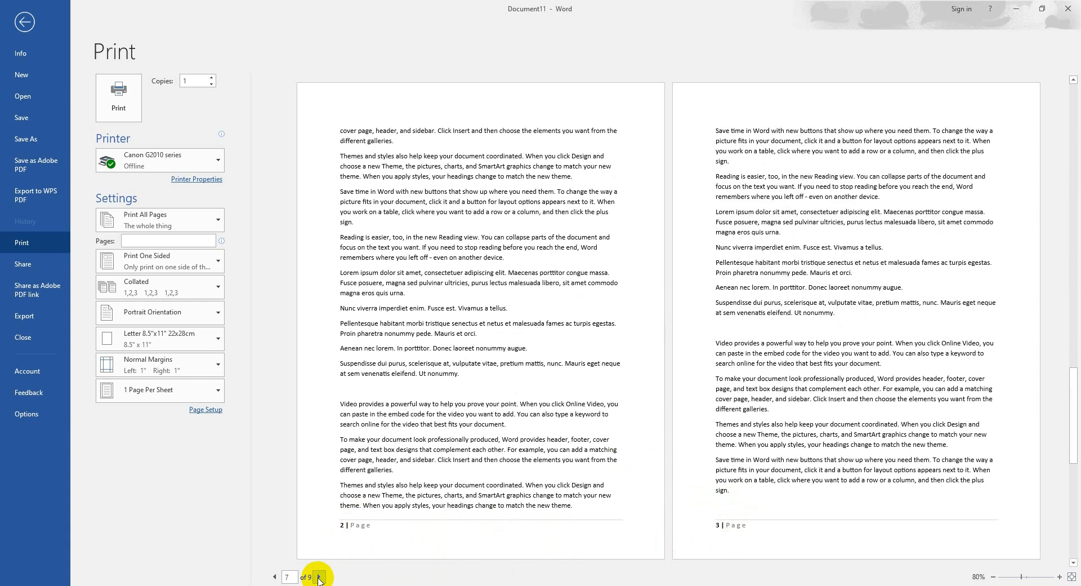
click(318, 576)
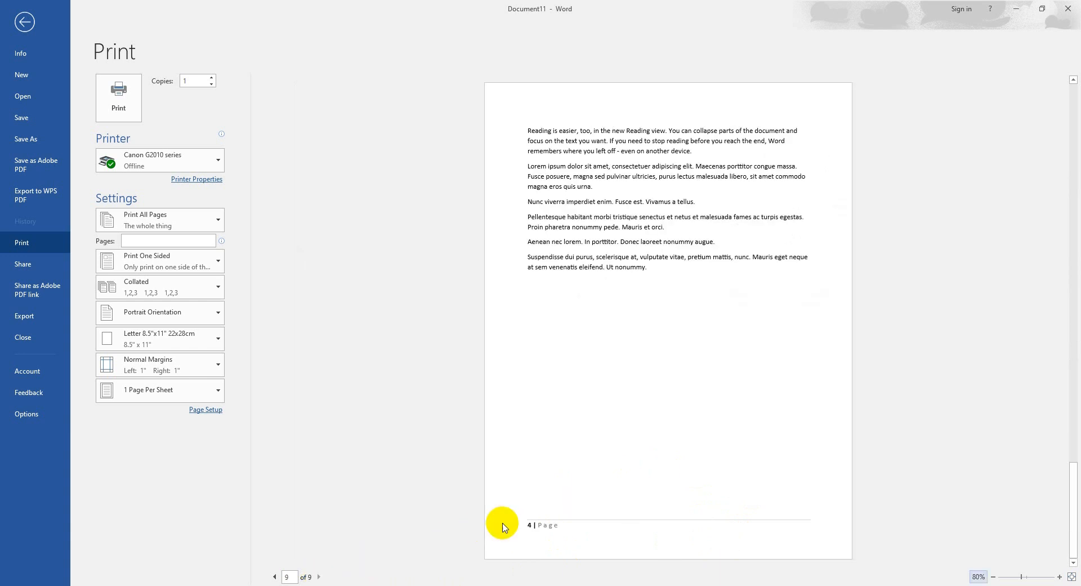